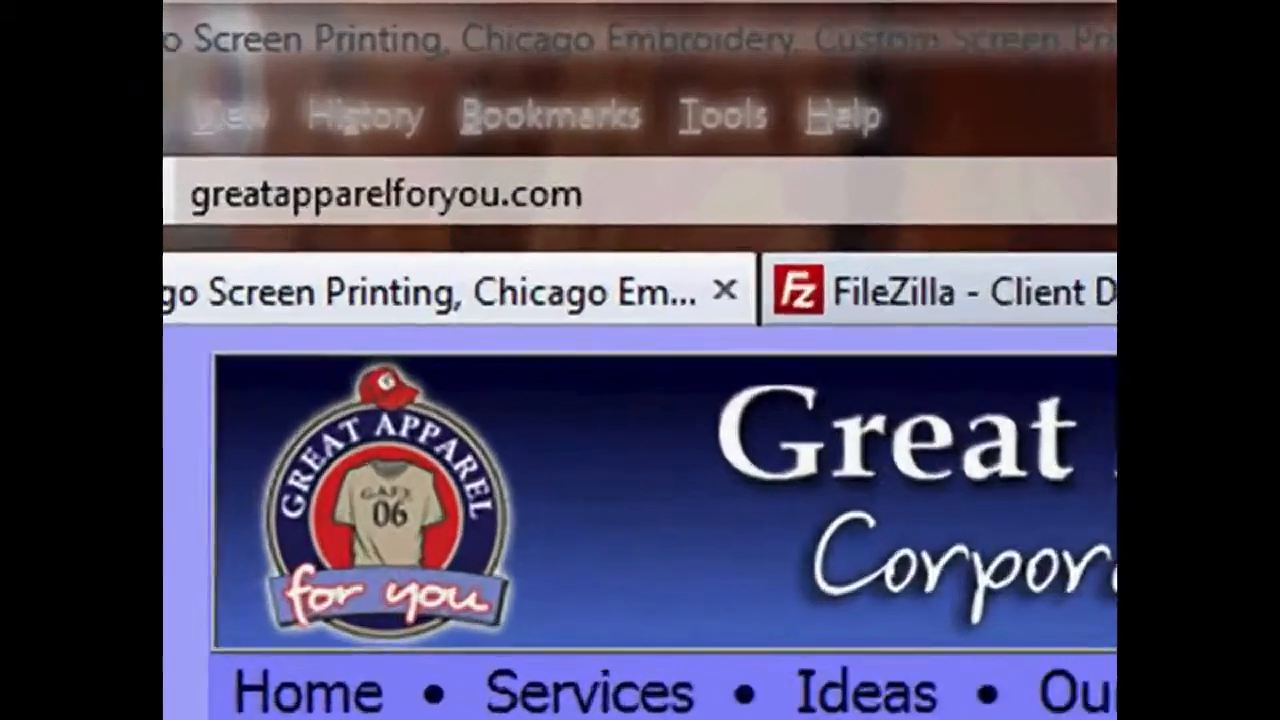
Step: On the FileZilla client download page tab, download the recommended Windows FileZilla 3.5.3 installer
{"action": "left_click", "coordinate": [932, 189]}
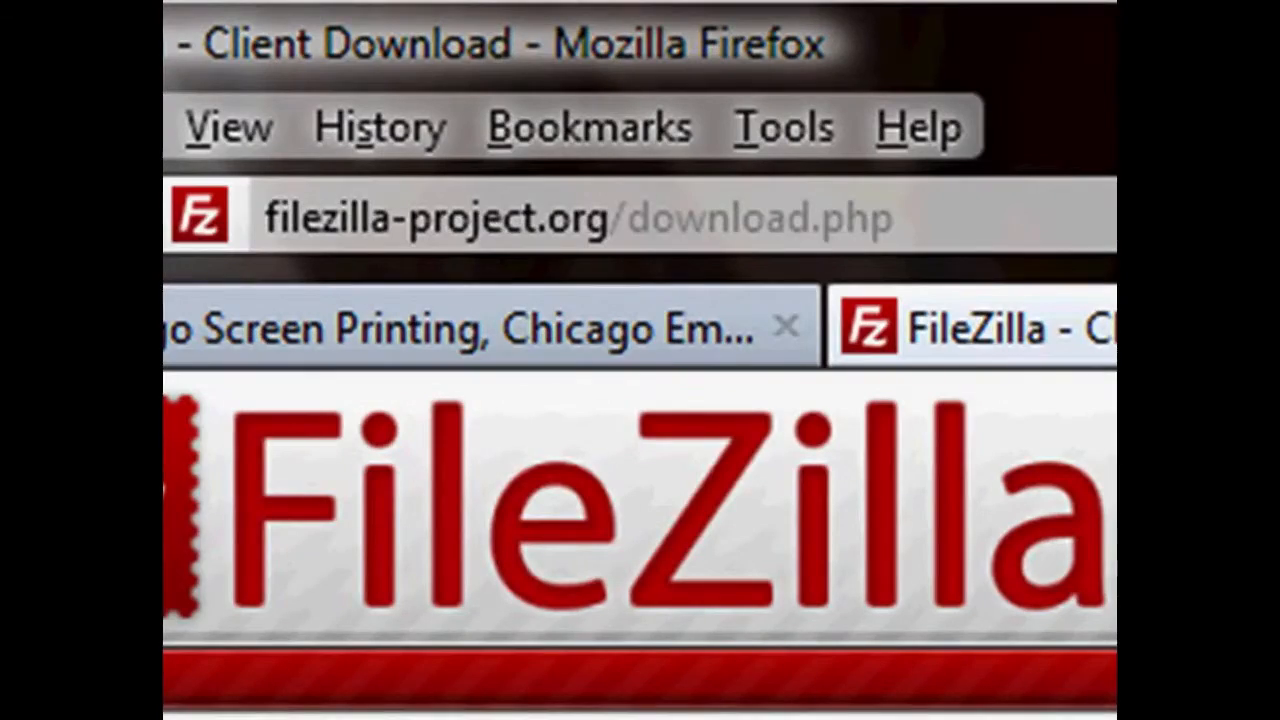
{"action": "left_click", "coordinate": [900, 218]}
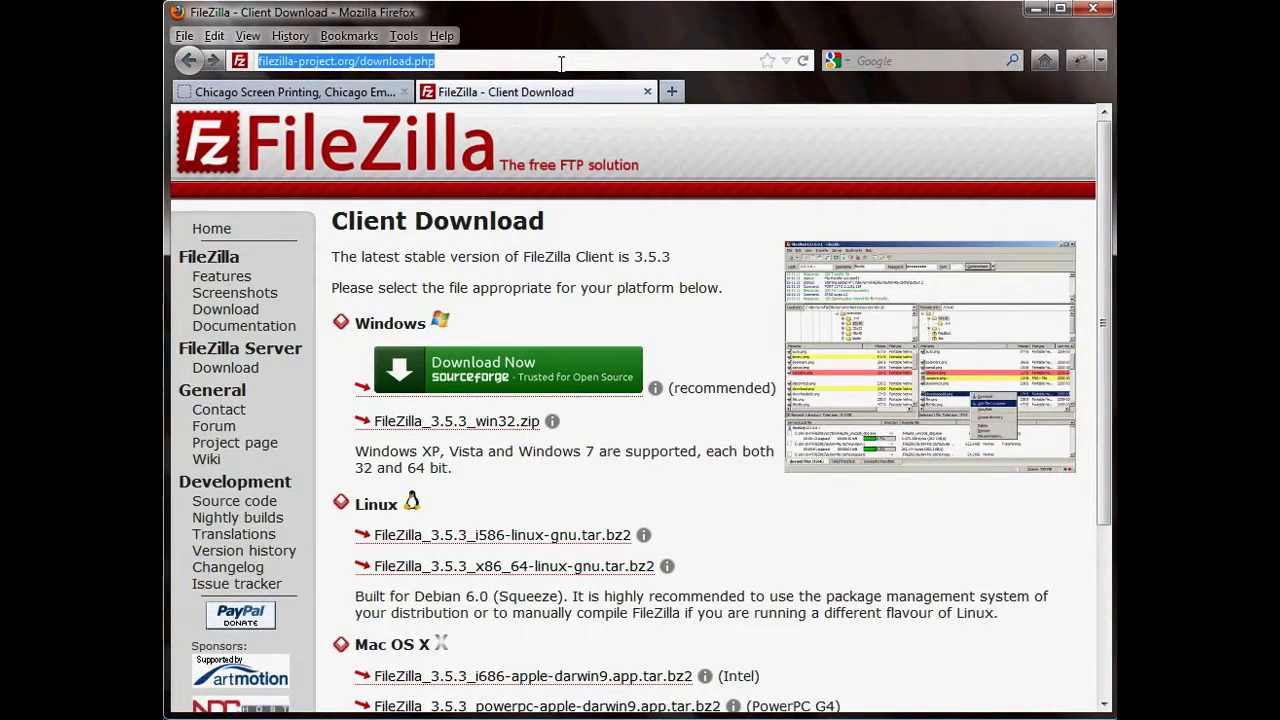
{"action": "left_click", "coordinate": [490, 372]}
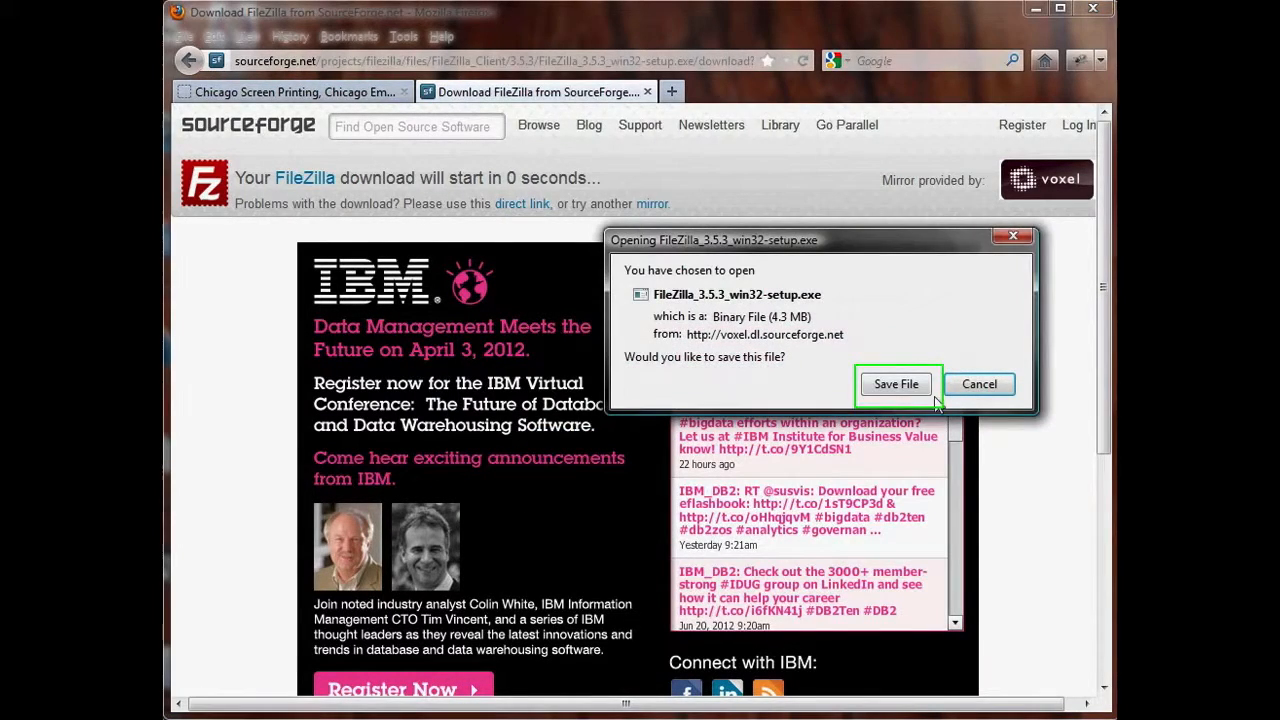
Step: Save FileZilla_3.5.3_win32-setup.exe, launch it from Downloads, and allow the unverified installer to run
{"action": "left_click", "coordinate": [910, 386]}
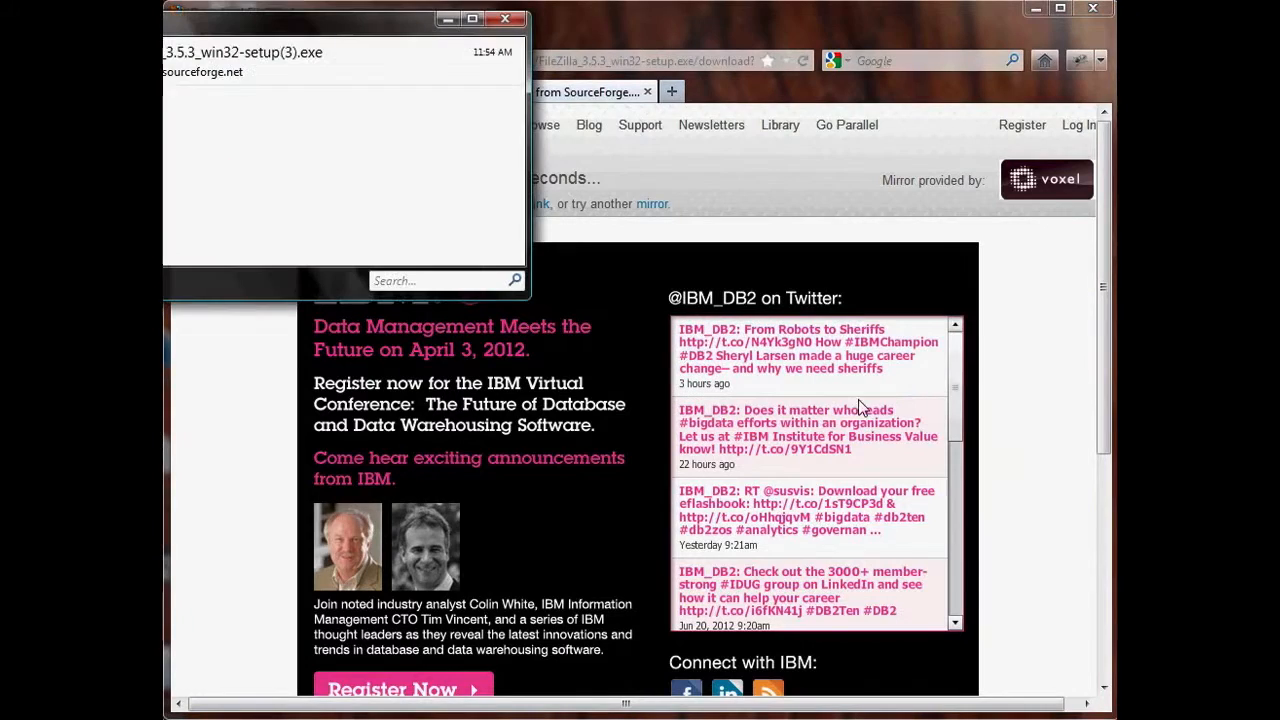
{"action": "left_click_drag", "start_coordinate": [357, 25], "coordinate": [476, 24]}
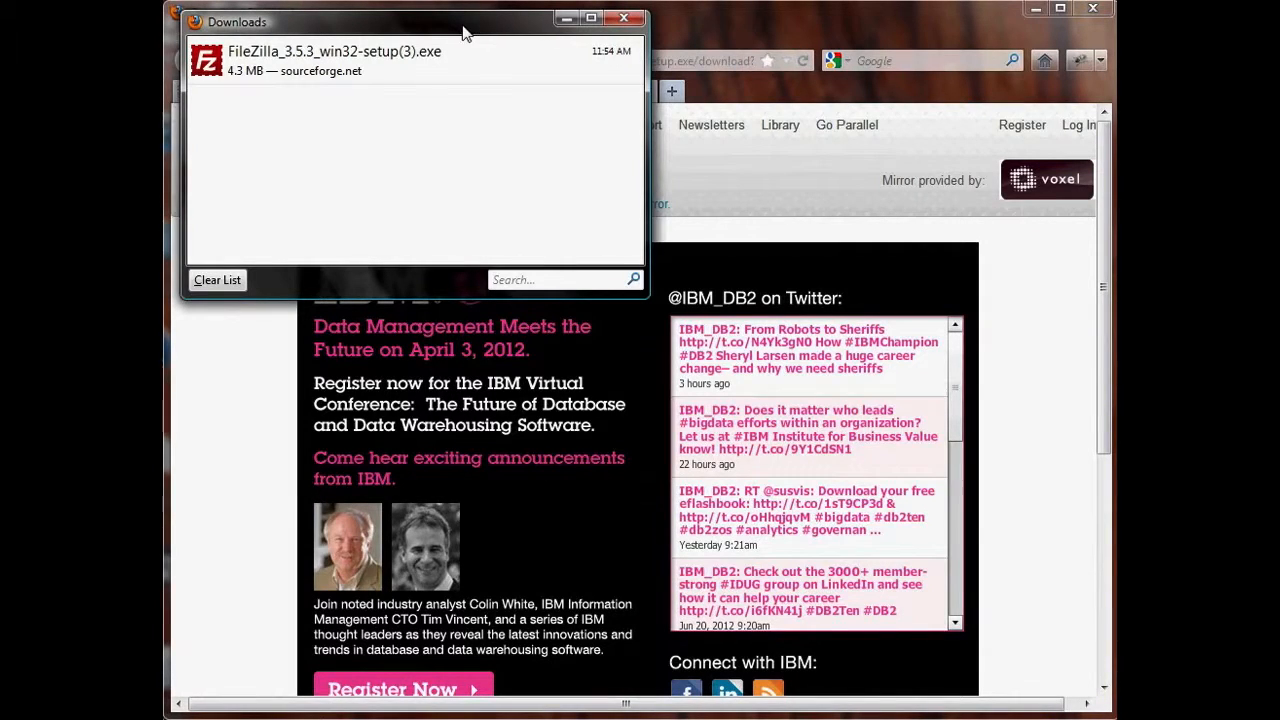
{"action": "left_click", "coordinate": [333, 74]}
{"action": "double_click", "coordinate": [333, 74]}
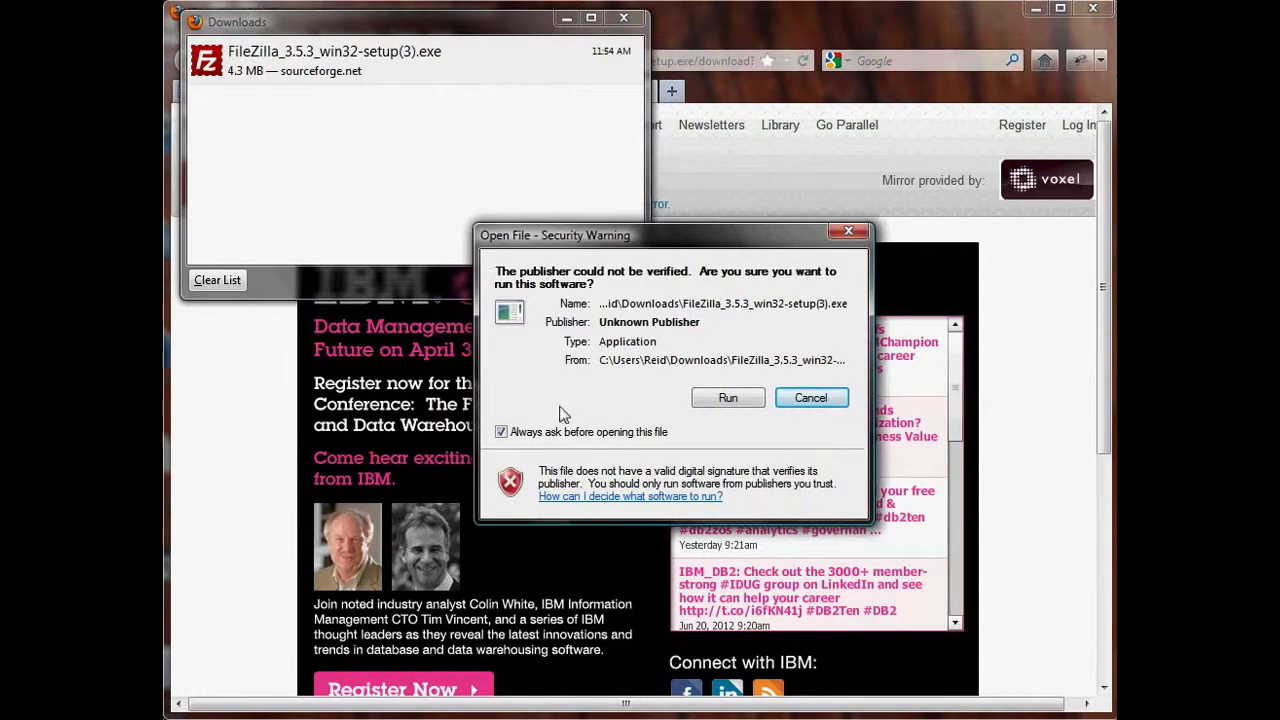
{"action": "left_click", "coordinate": [726, 399]}
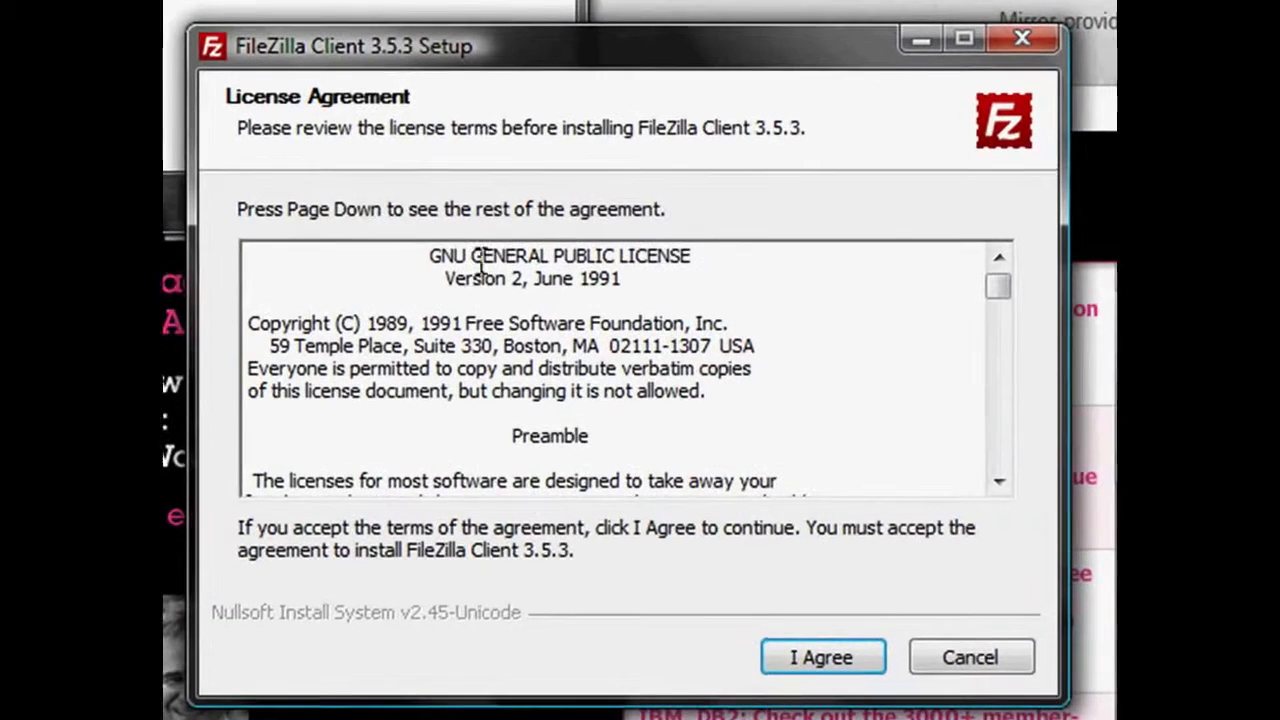
Step: Install FileZilla Client 3.5.3 for all users with a desktop icon and default folders, then launch it
{"action": "left_click", "coordinate": [822, 655]}
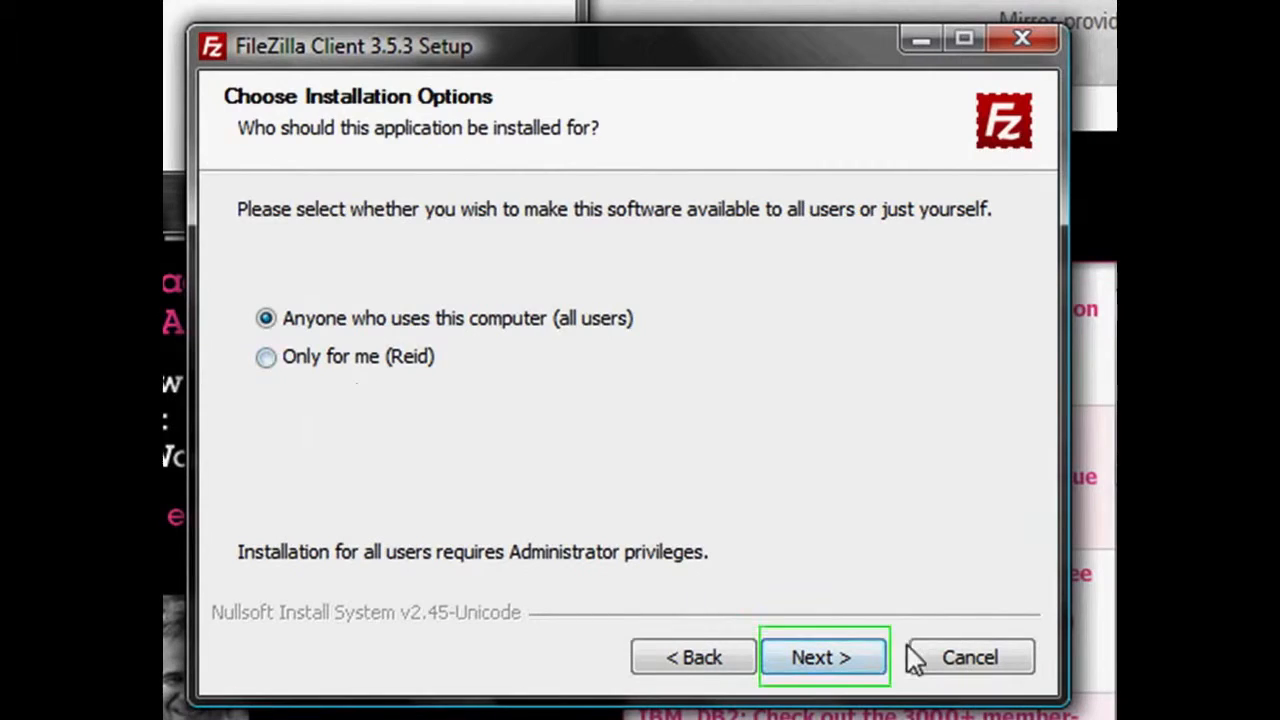
{"action": "left_click", "coordinate": [842, 666]}
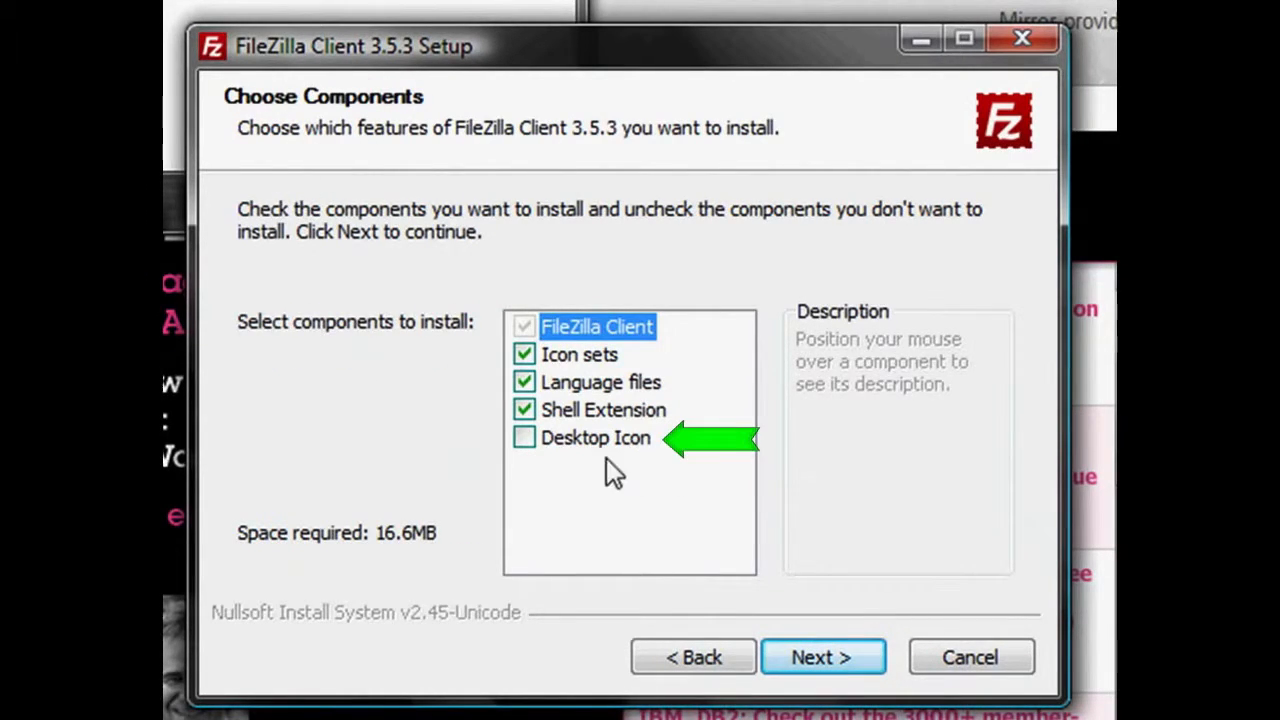
{"action": "left_click", "coordinate": [523, 439]}
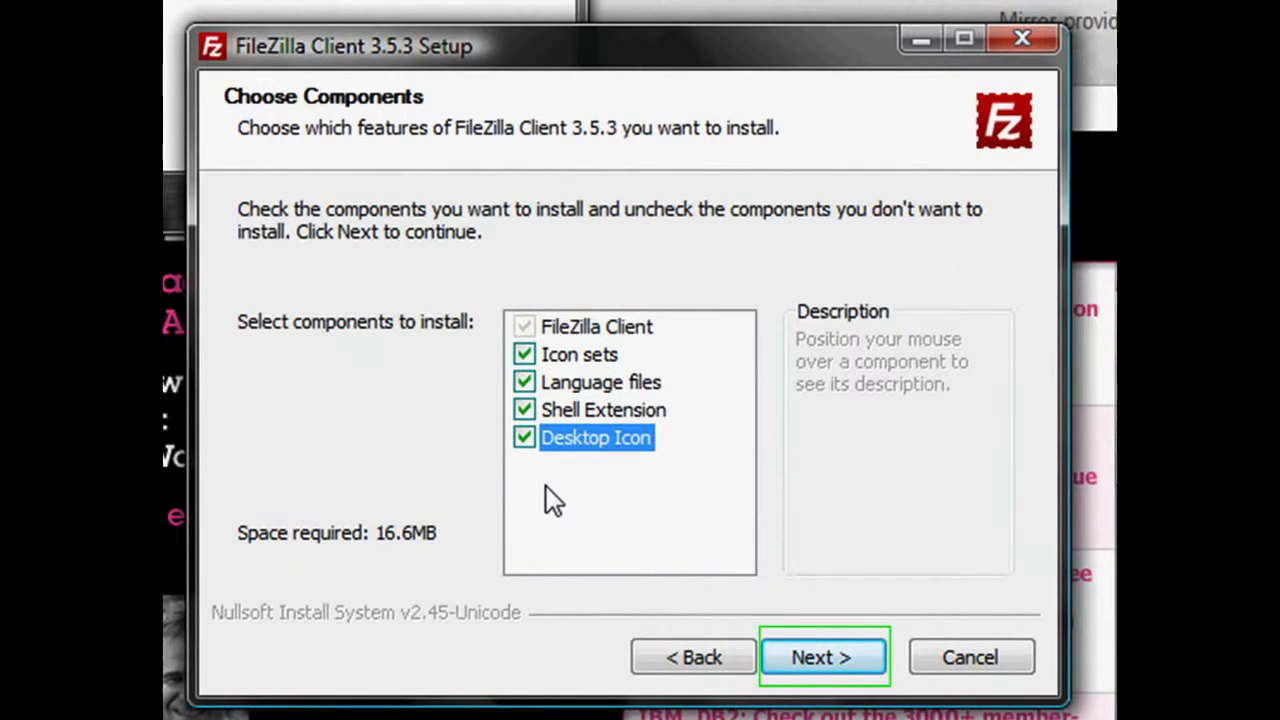
{"action": "left_click", "coordinate": [822, 658]}
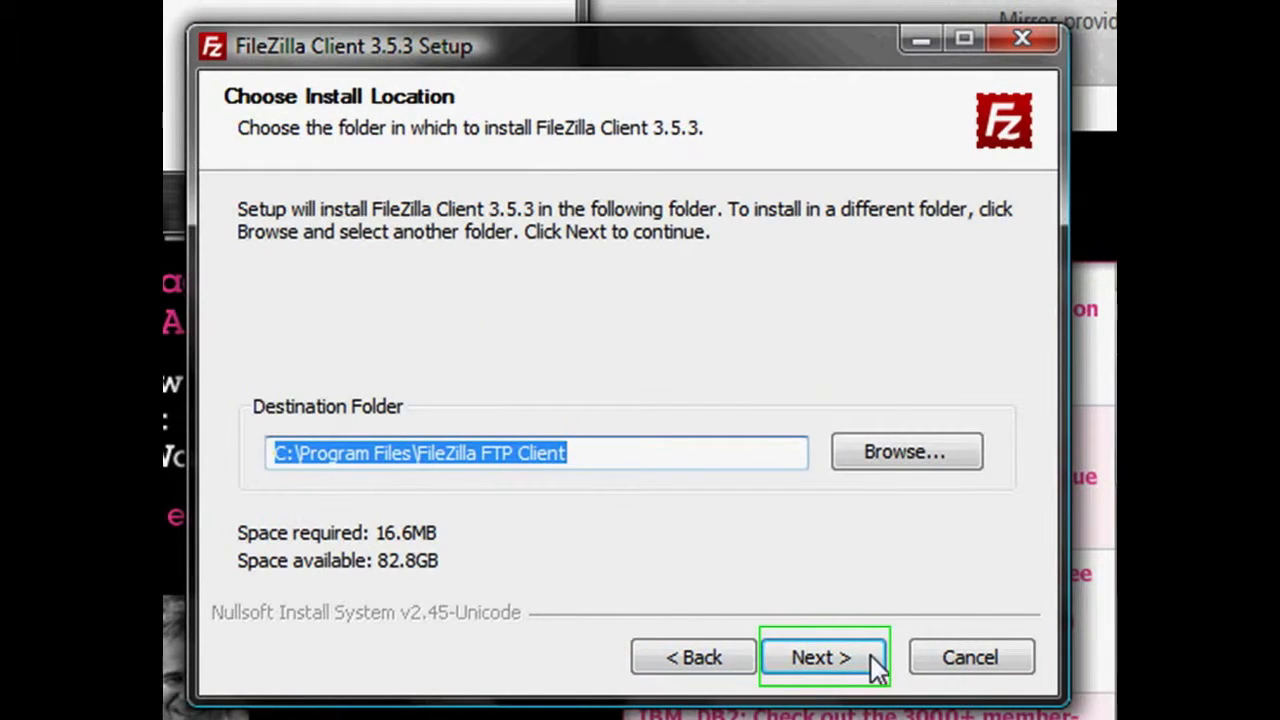
{"action": "left_click", "coordinate": [843, 655]}
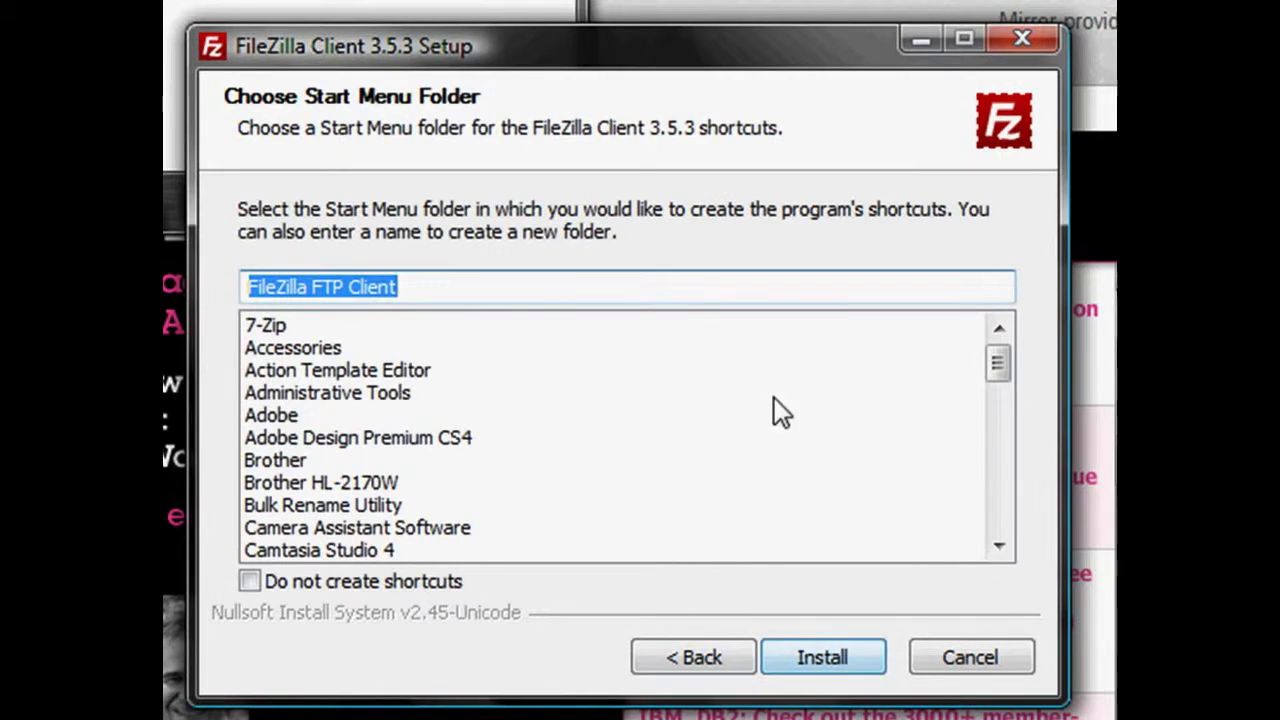
{"action": "left_click", "coordinate": [820, 660]}
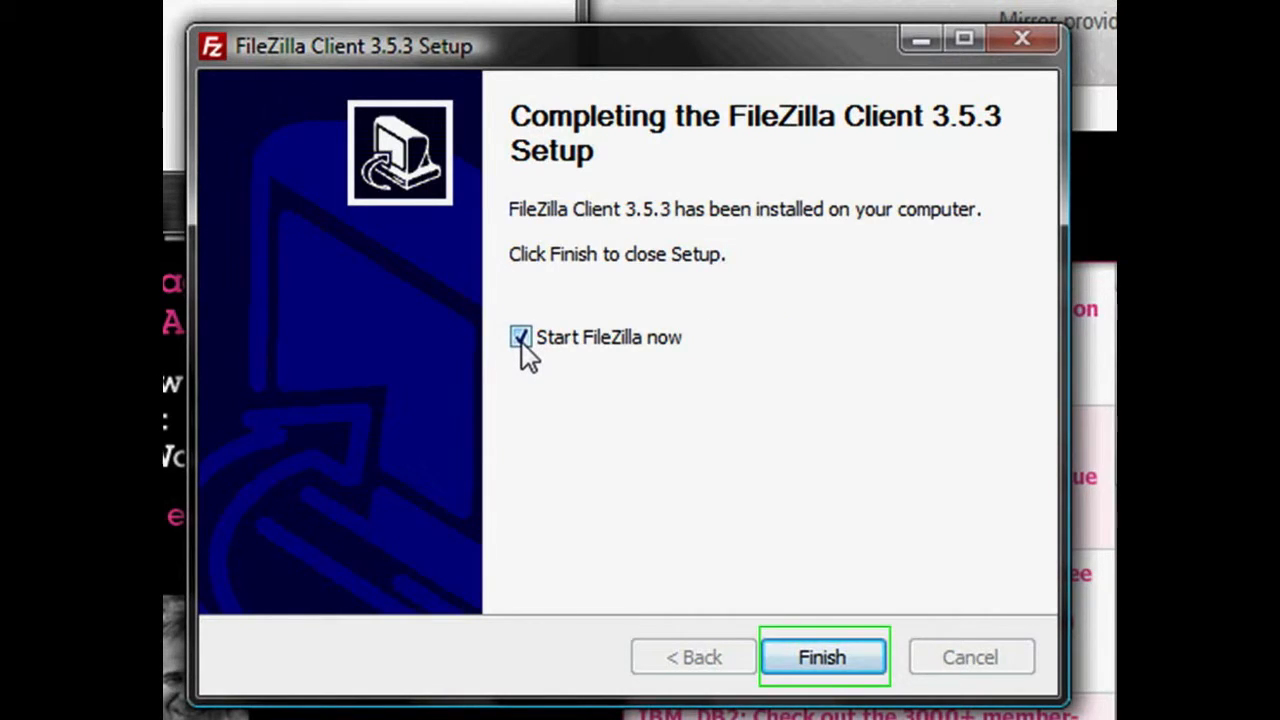
{"action": "left_click", "coordinate": [841, 650]}
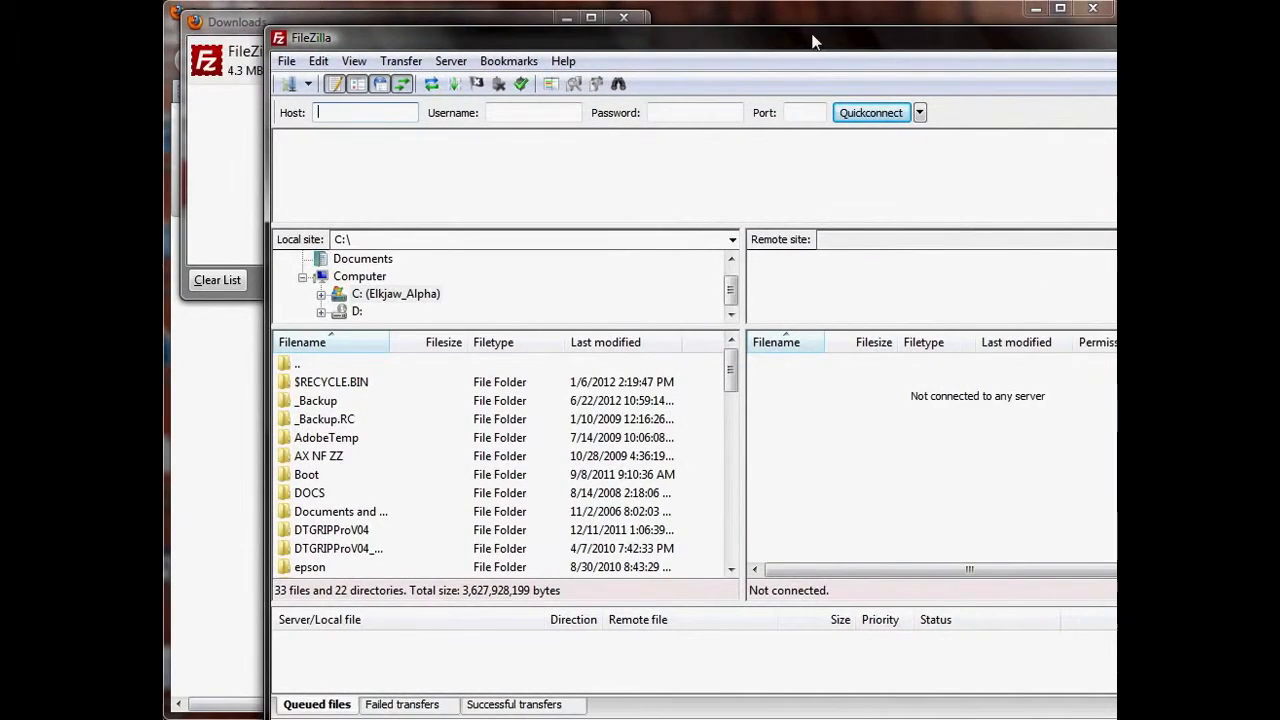
Step: From File > Site Manager, add a new site entry under My Sites
{"action": "left_click_drag", "start_coordinate": [812, 38], "coordinate": [730, 20]}
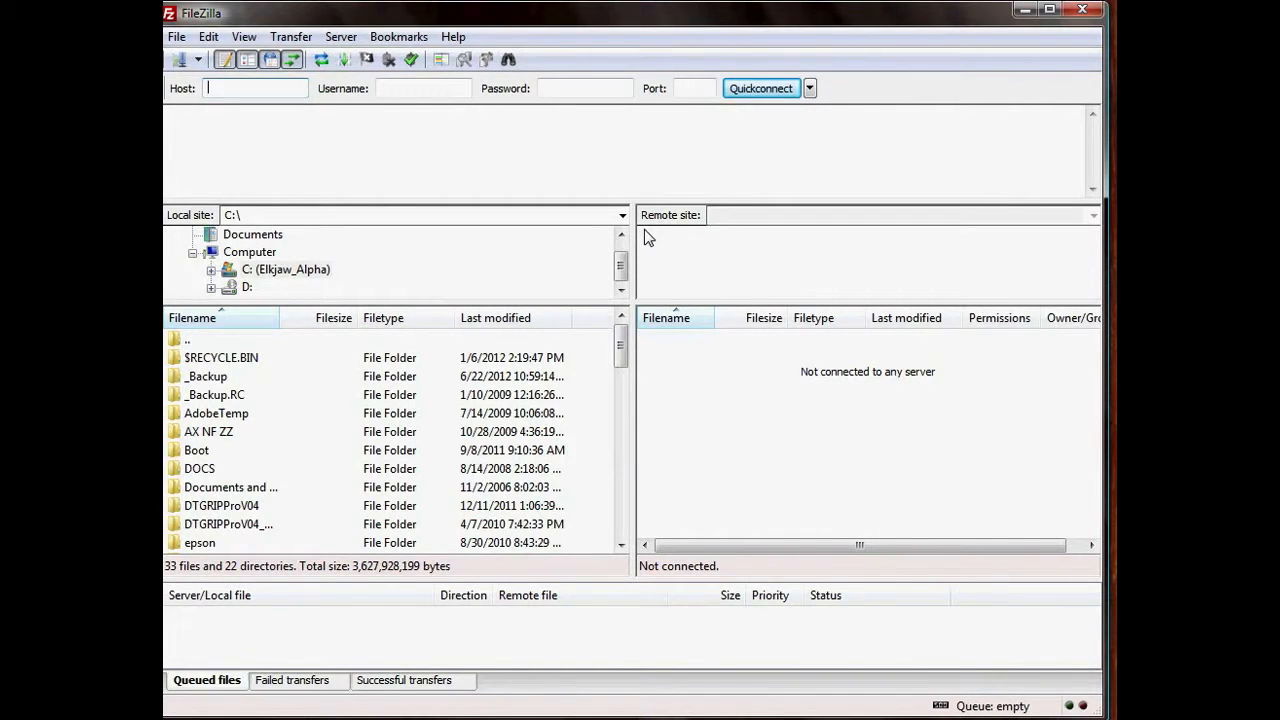
{"action": "left_click", "coordinate": [176, 37]}
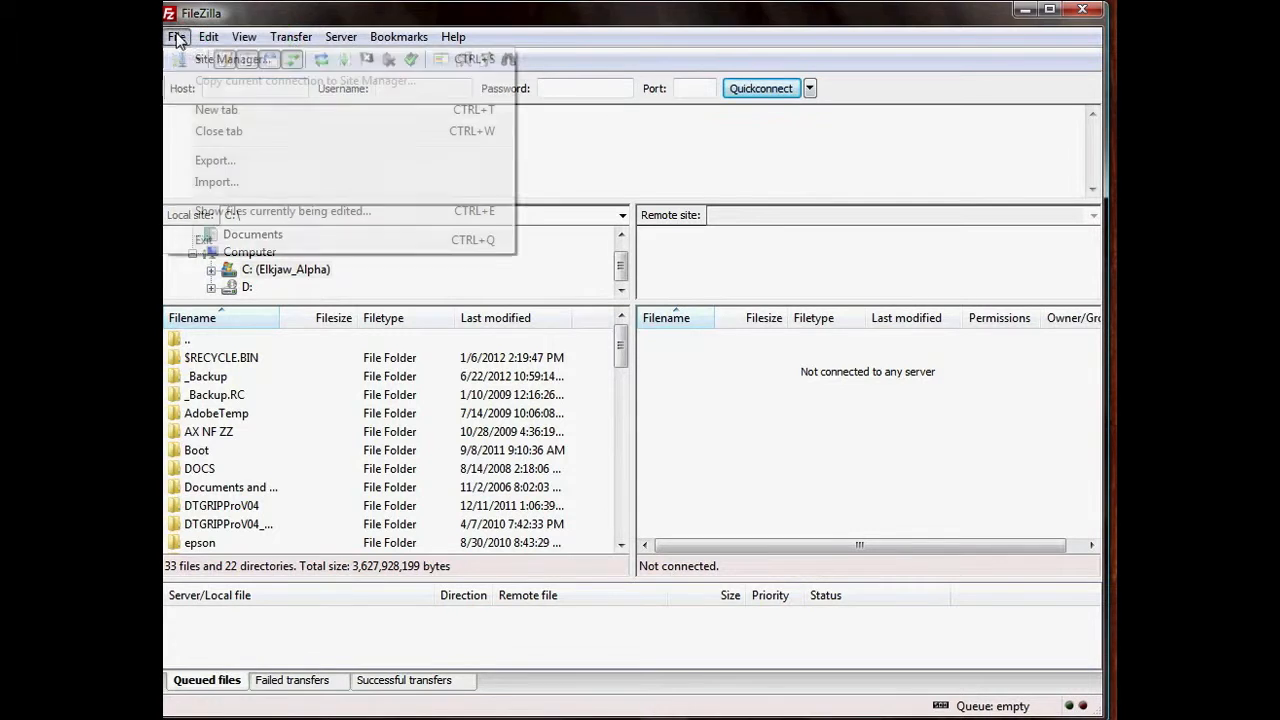
{"action": "left_click", "coordinate": [240, 59]}
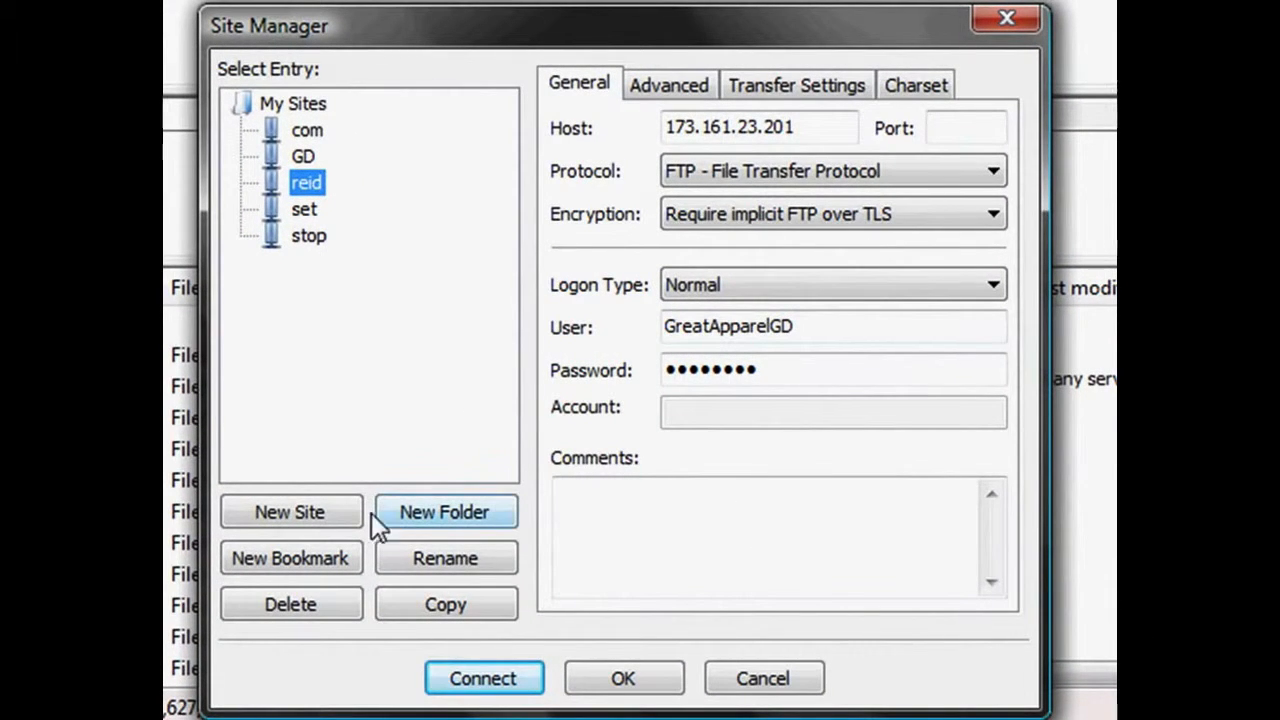
{"action": "left_click", "coordinate": [324, 510]}
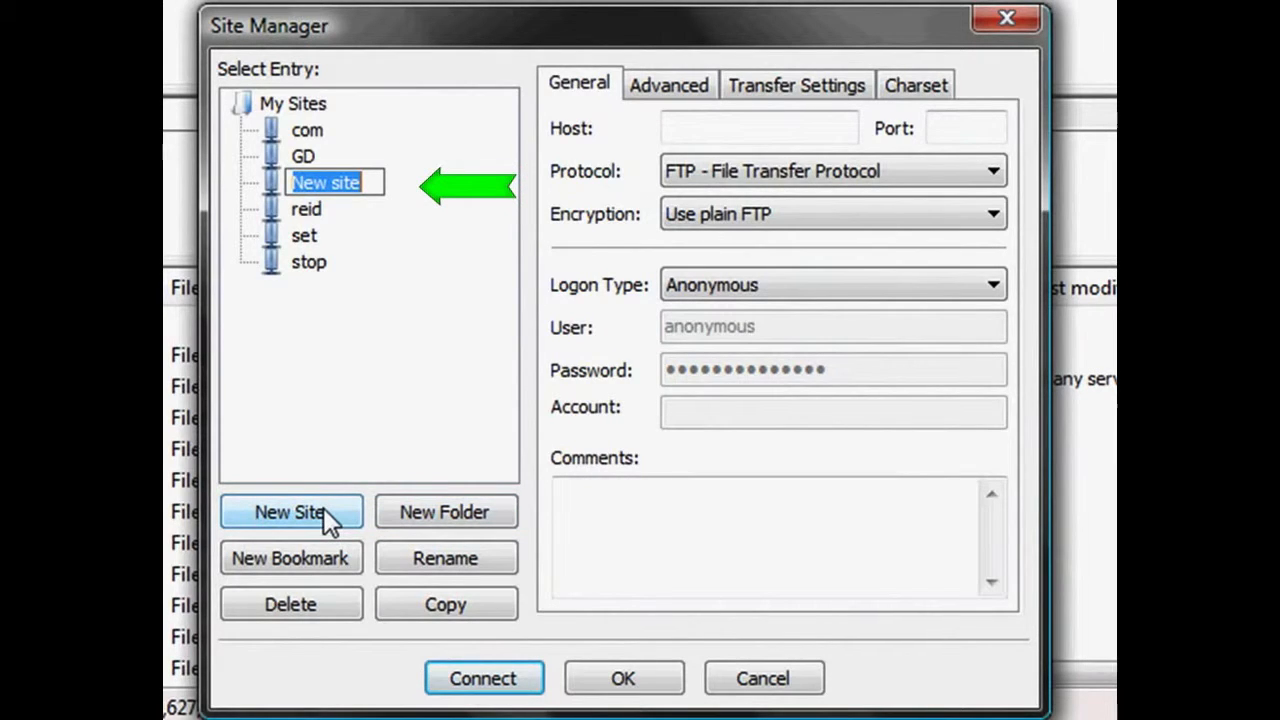
Step: Name the site 'GAFY Release' and set implicit FTP over TLS encryption with Normal logon
{"action": "type", "text": "GAFY Re"}
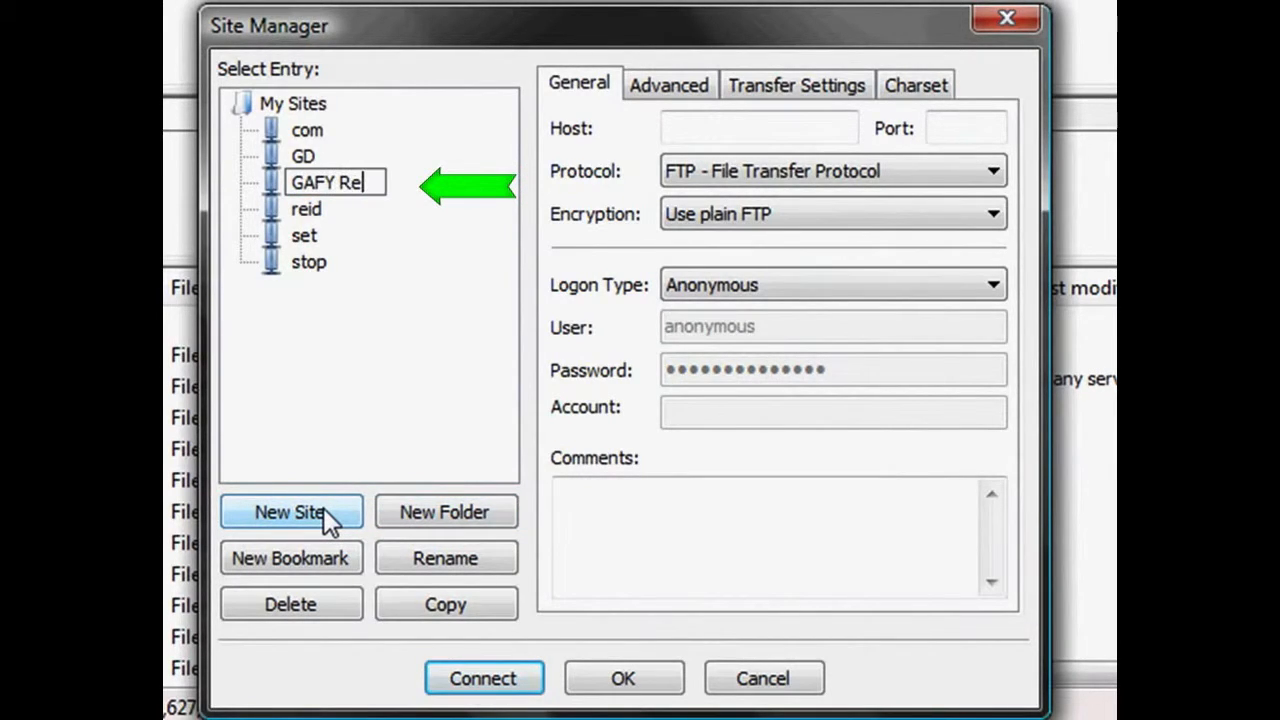
{"action": "type", "text": "lease"}
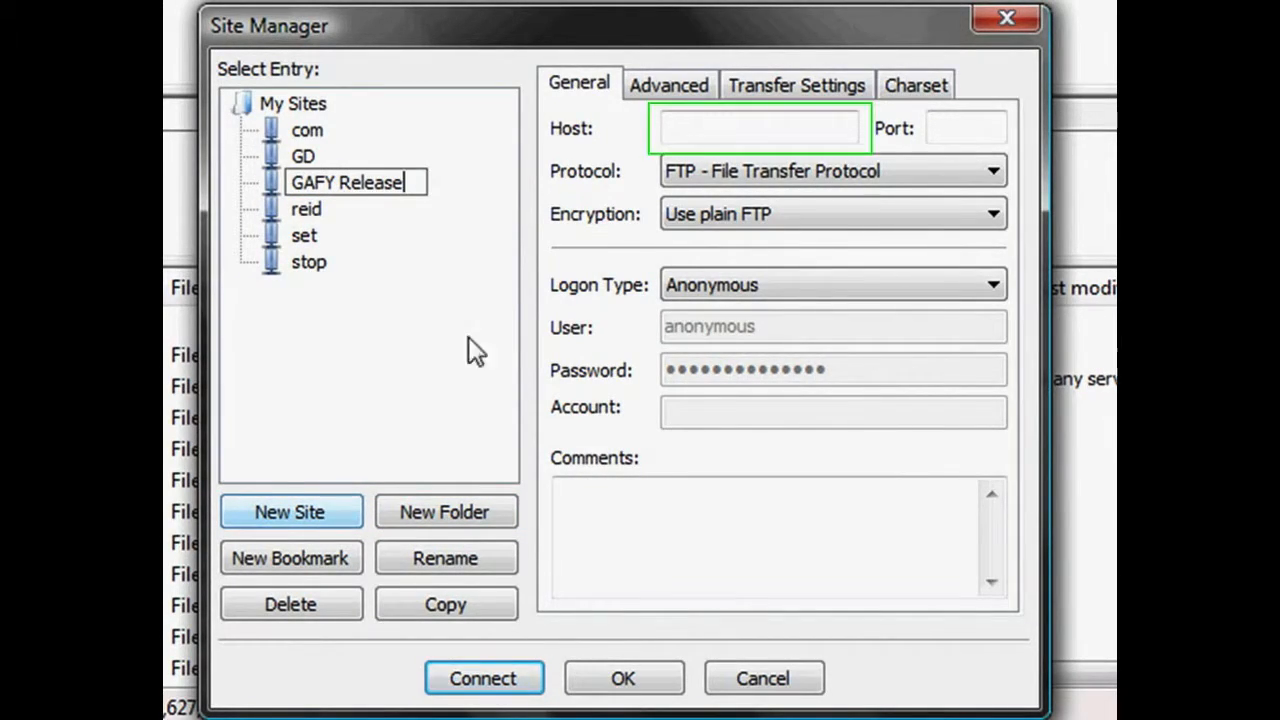
{"action": "left_click", "coordinate": [677, 126]}
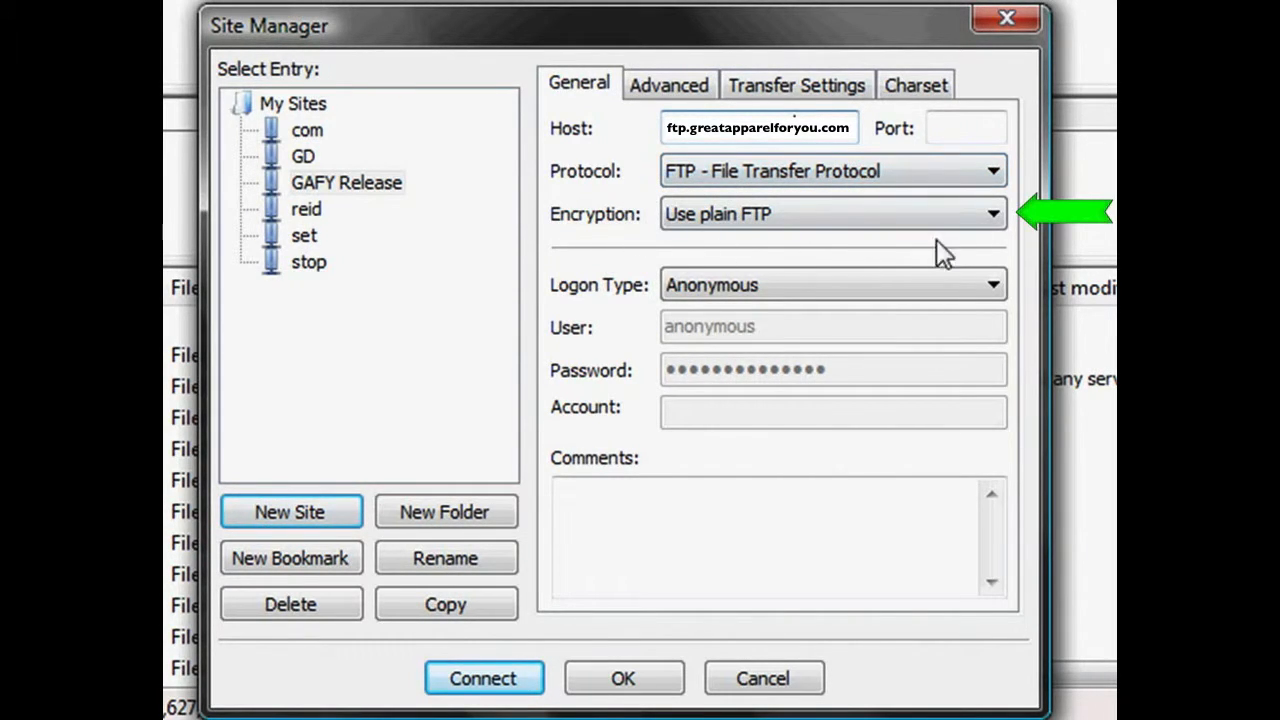
{"action": "left_click", "coordinate": [996, 218]}
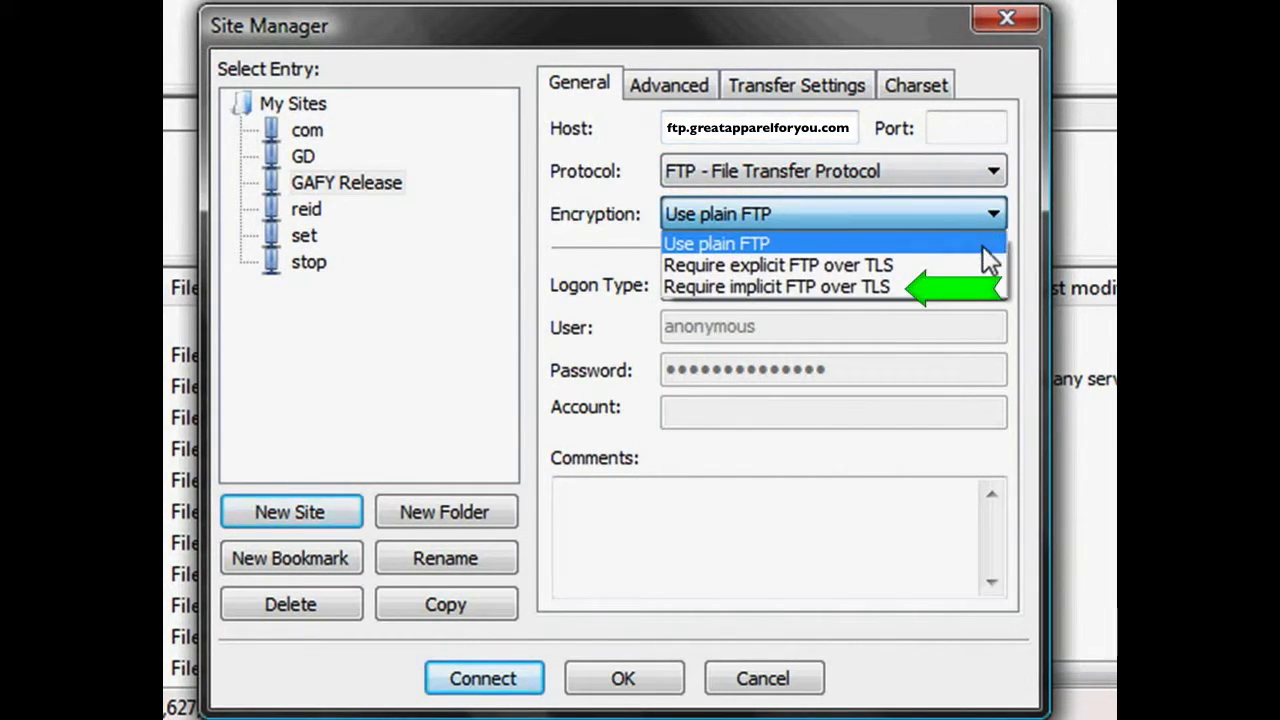
{"action": "left_click", "coordinate": [939, 286]}
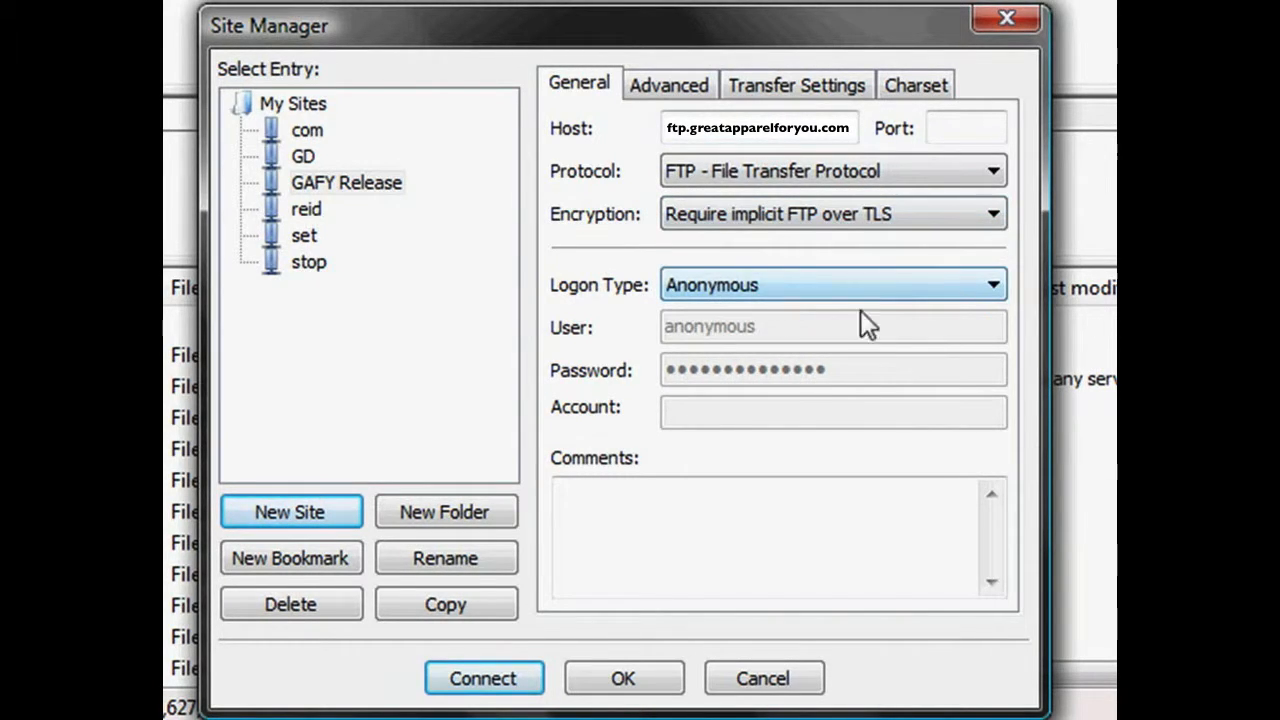
{"action": "left_click", "coordinate": [985, 285]}
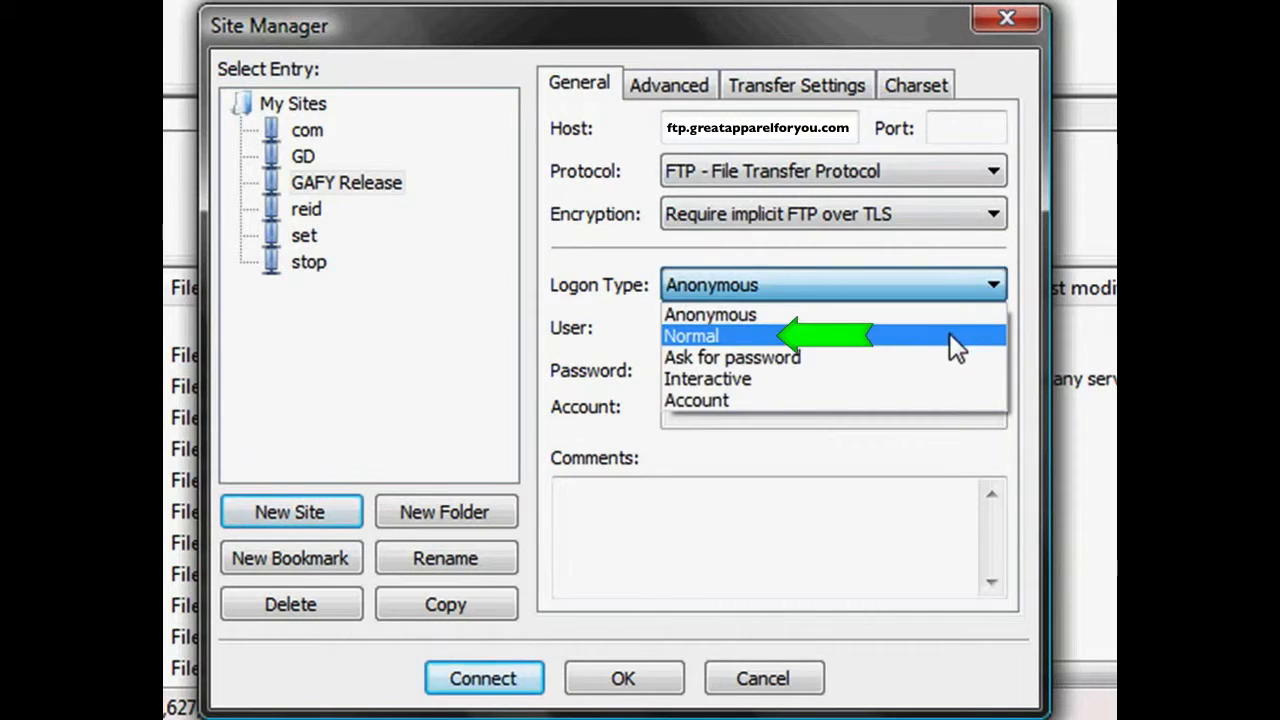
{"action": "left_click", "coordinate": [949, 332]}
Step: Replace the anonymous user with the account's user name and enter its password
{"action": "left_click", "coordinate": [830, 335]}
{"action": "left_click_drag", "start_coordinate": [830, 335], "coordinate": [668, 330]}
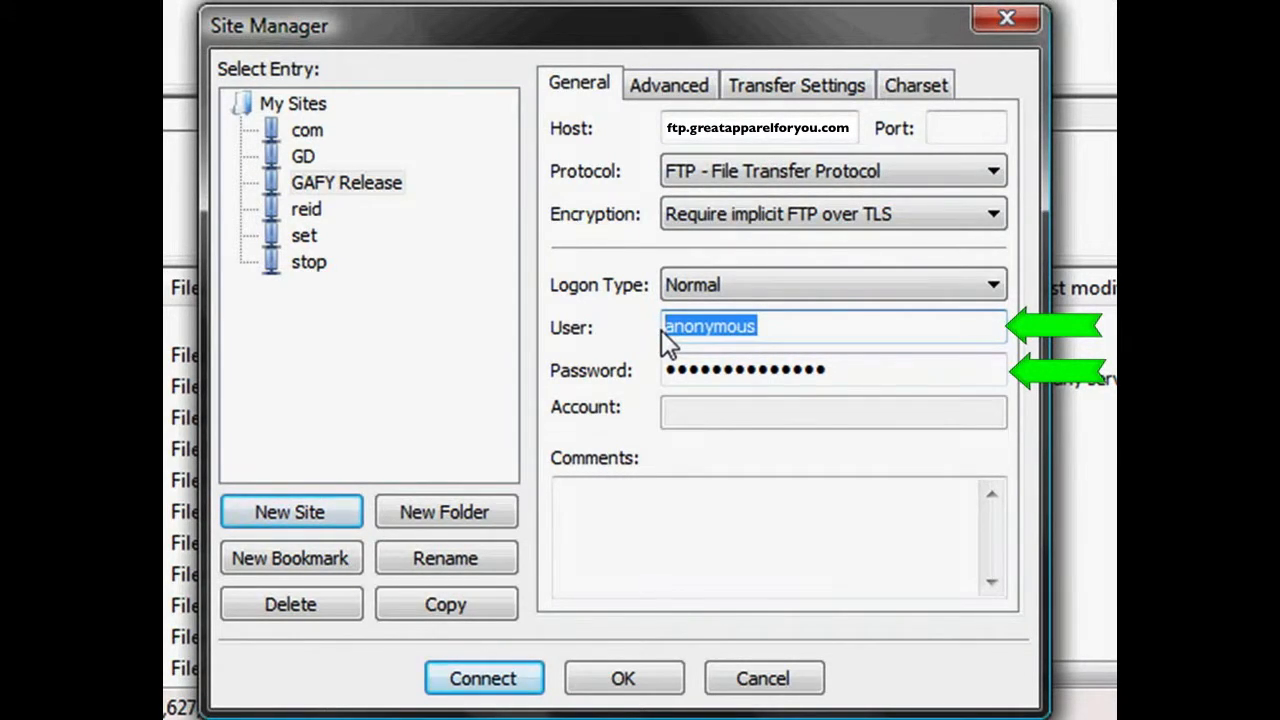
{"action": "type", "text": "Garment"}
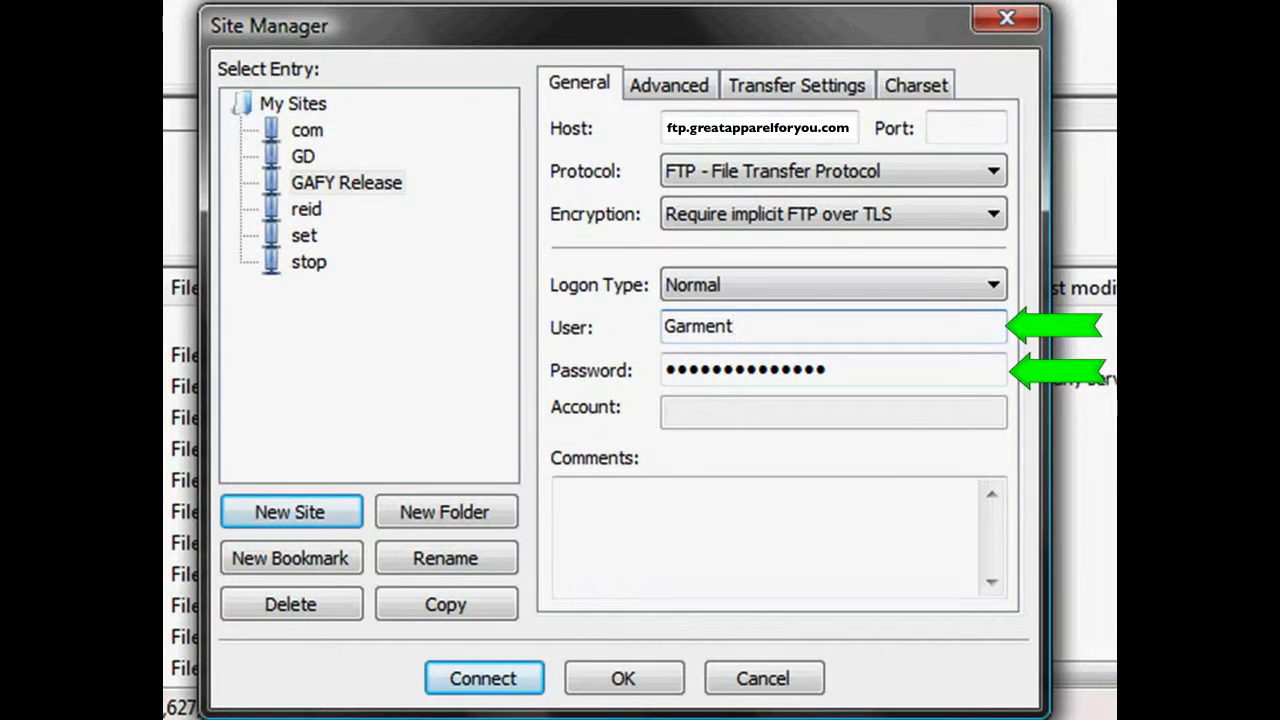
{"action": "type", "text": "Del"}
{"action": "key", "text": "BackSpace"}
{"action": "key", "text": "BackSpace"}
{"action": "key", "text": "BackSpace"}
{"action": "key", "text": "BackSpace"}
{"action": "key", "text": "BackSpace"}
{"action": "key", "text": "BackSpace"}
{"action": "key", "text": "BackSpace"}
{"action": "key", "text": "BackSpace"}
{"action": "key", "text": "BackSpace"}
{"action": "key", "text": "BackSpace"}
{"action": "type", "text": "GreatApparelGD"}
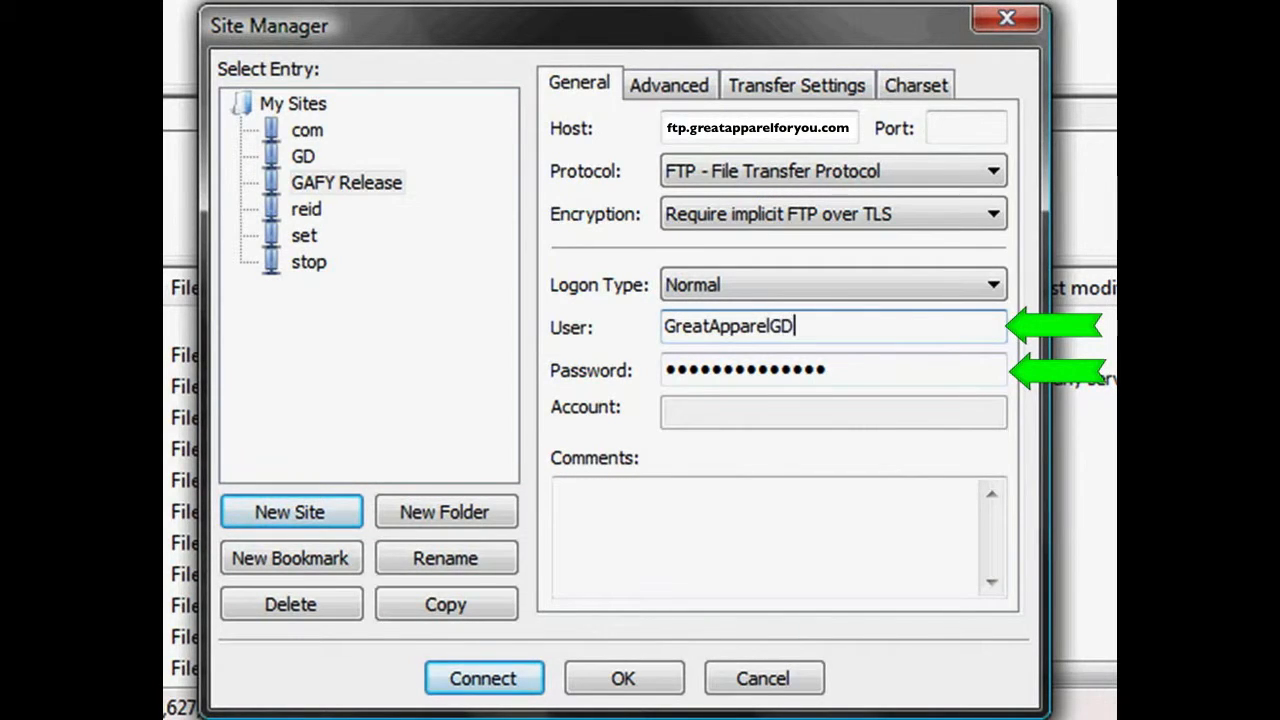
{"action": "key", "text": "Tab"}
{"action": "type", "text": "••"}
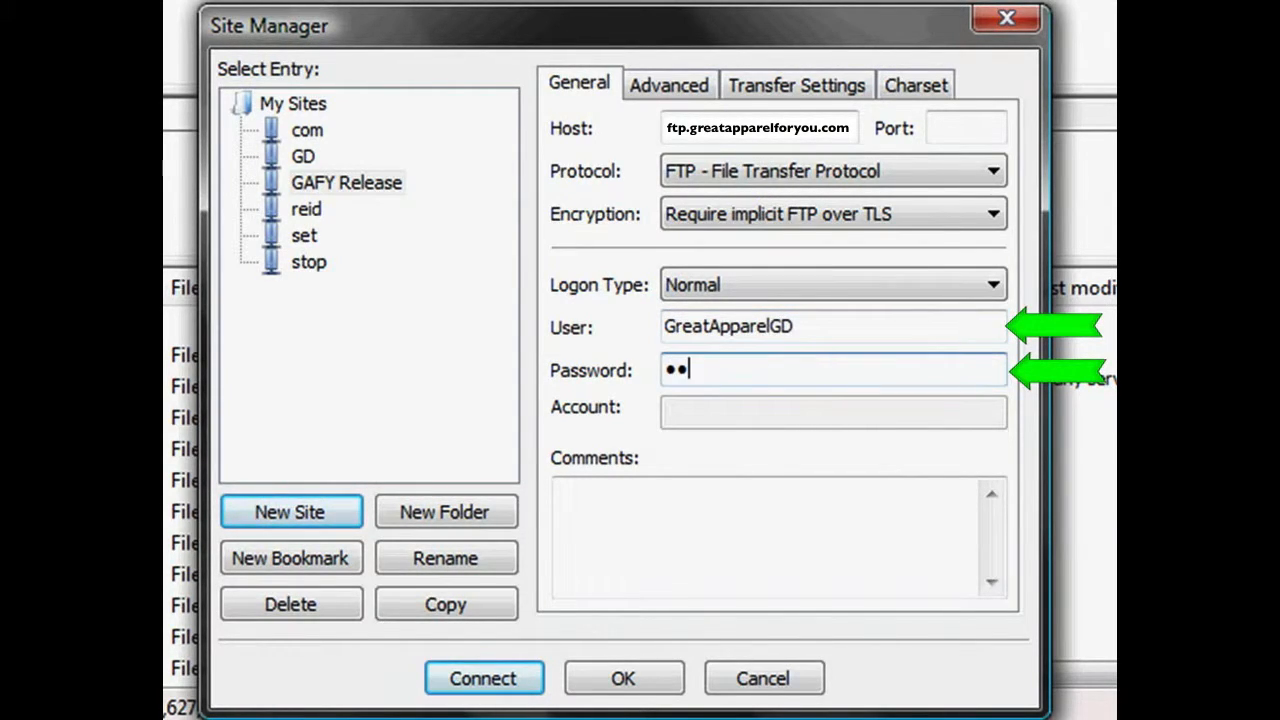
{"action": "type", "text": "•••••••"}
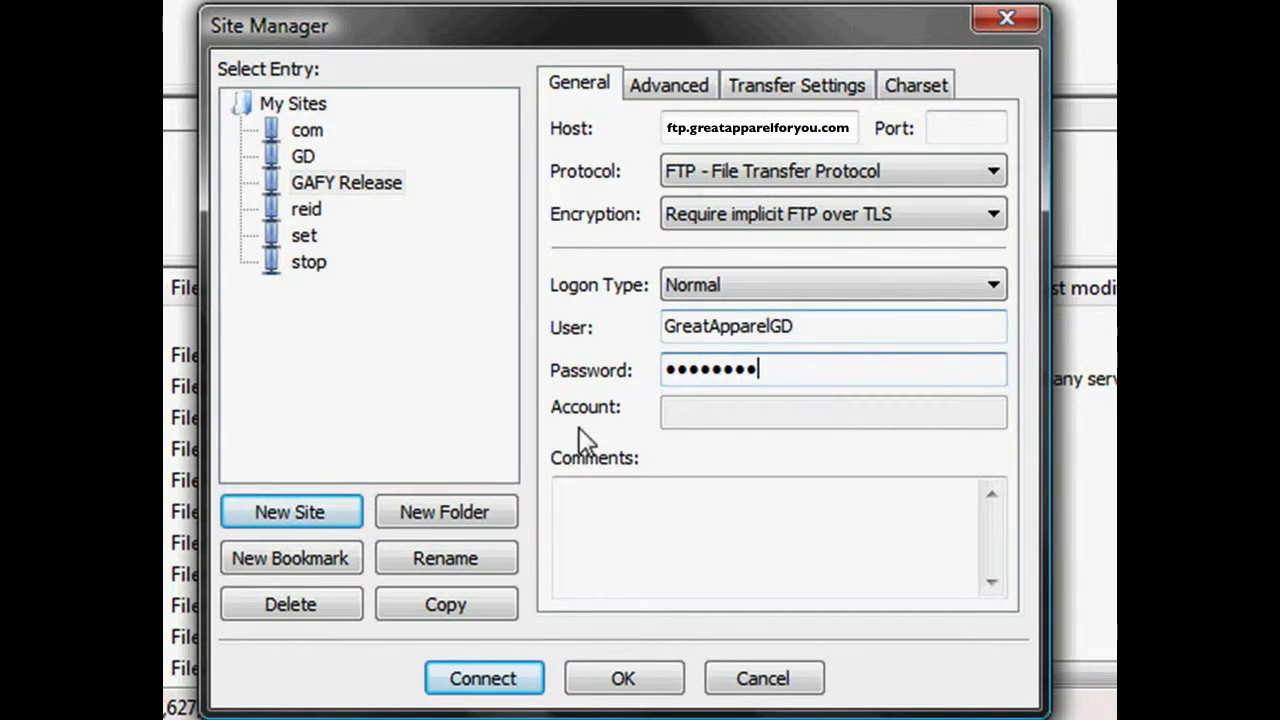
Step: Connect to GAFY Release and accept the server's unknown certificate
{"action": "left_click", "coordinate": [499, 681]}
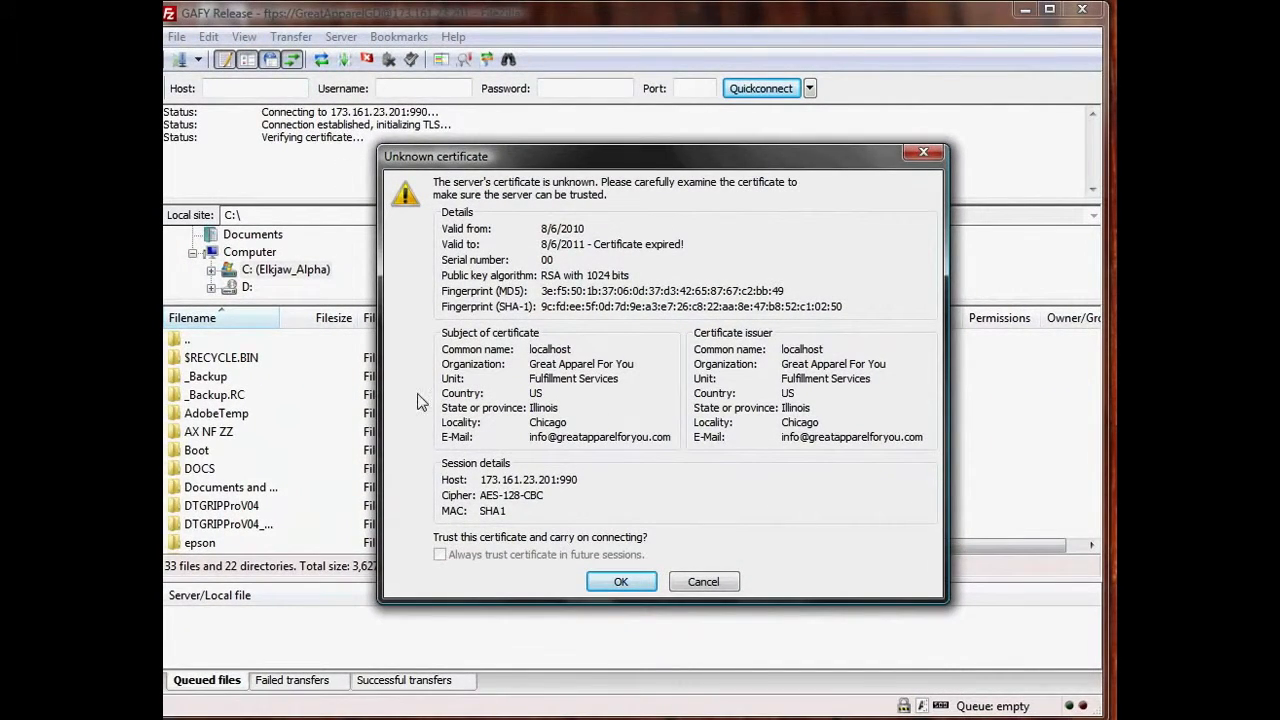
{"action": "left_click", "coordinate": [618, 582]}
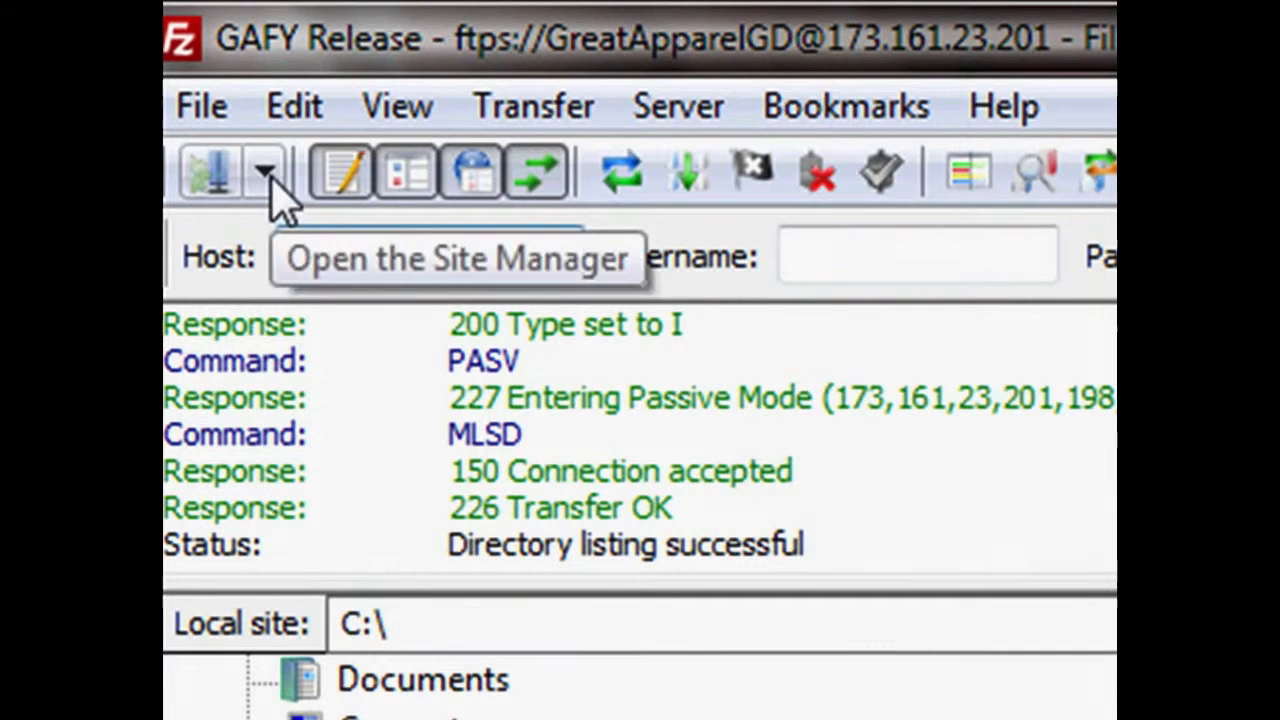
Step: Open the Site Manager dropdown to show the saved sites list
{"action": "left_click", "coordinate": [268, 181]}
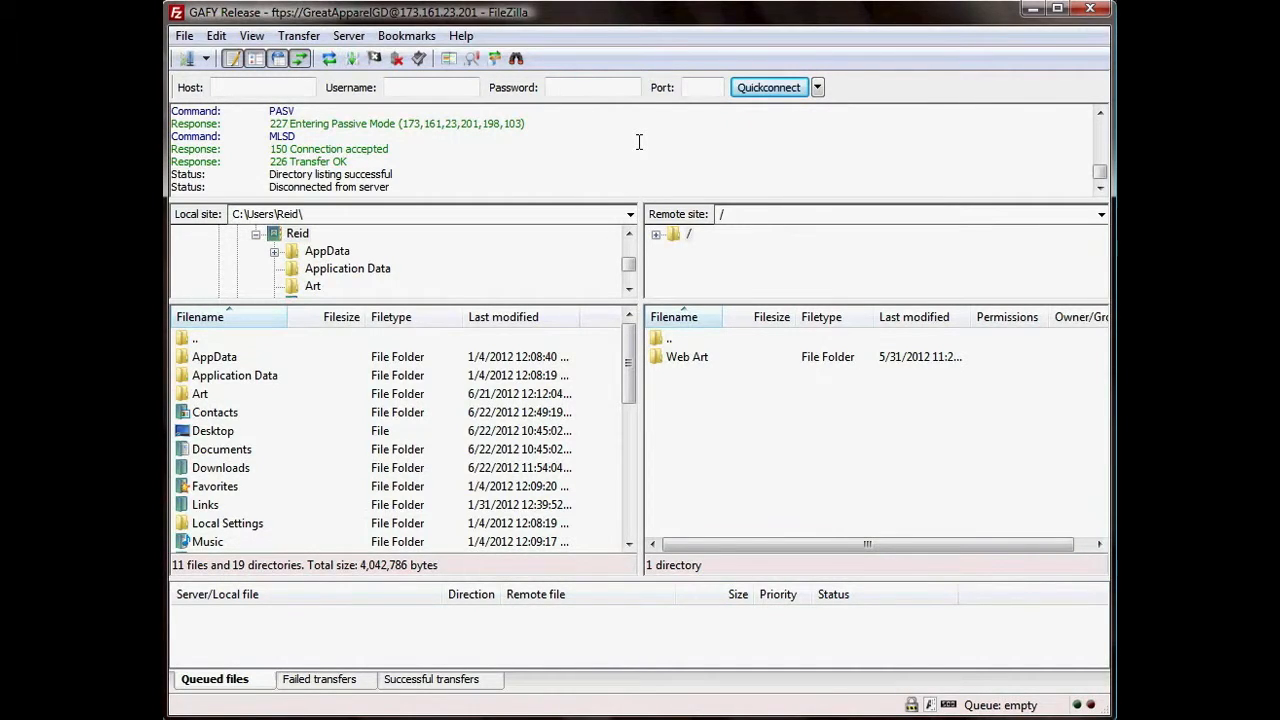
Step: Open the local Art folder and upload 0001_LoganCheck.psd to the remote root
{"action": "left_click", "coordinate": [241, 379]}
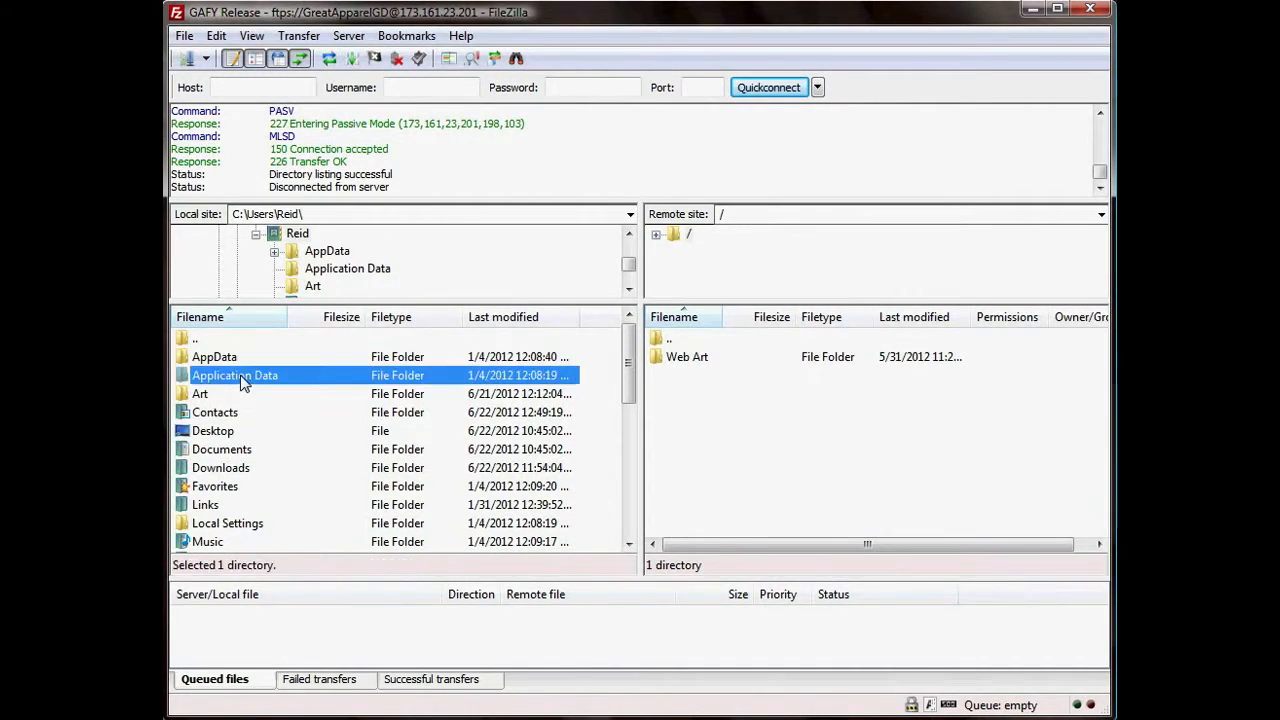
{"action": "double_click", "coordinate": [241, 379]}
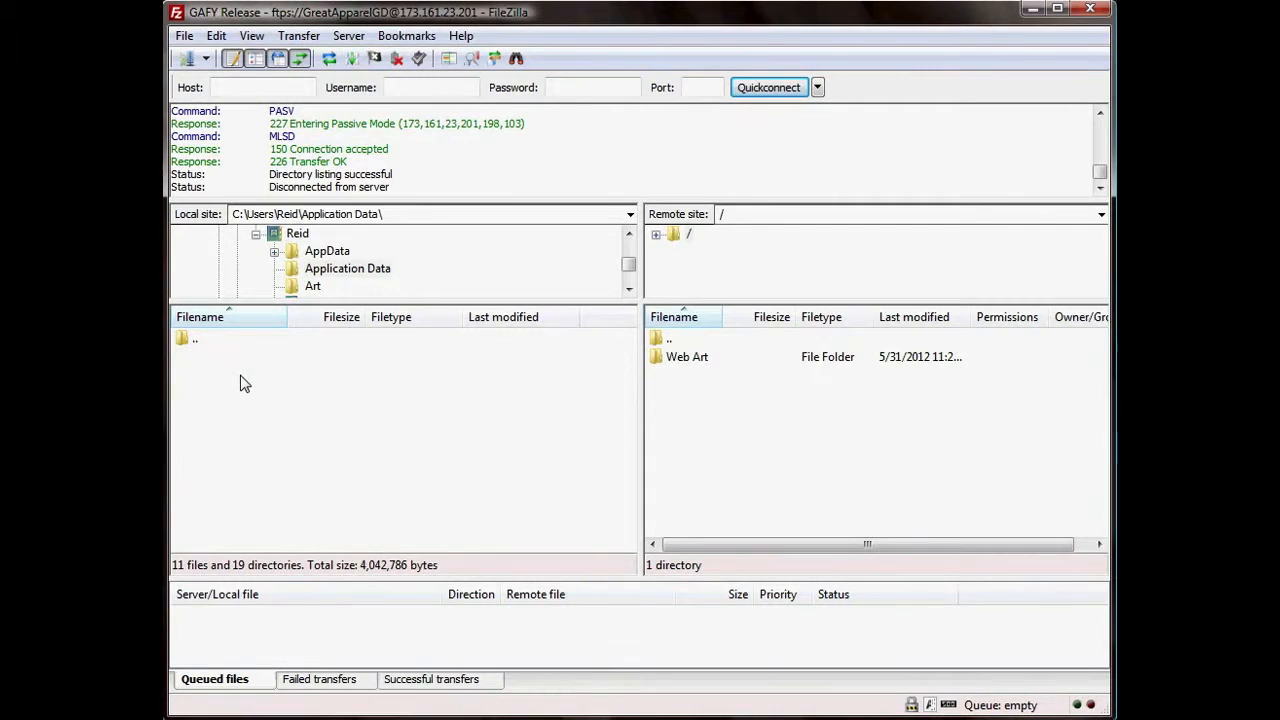
{"action": "double_click", "coordinate": [185, 343]}
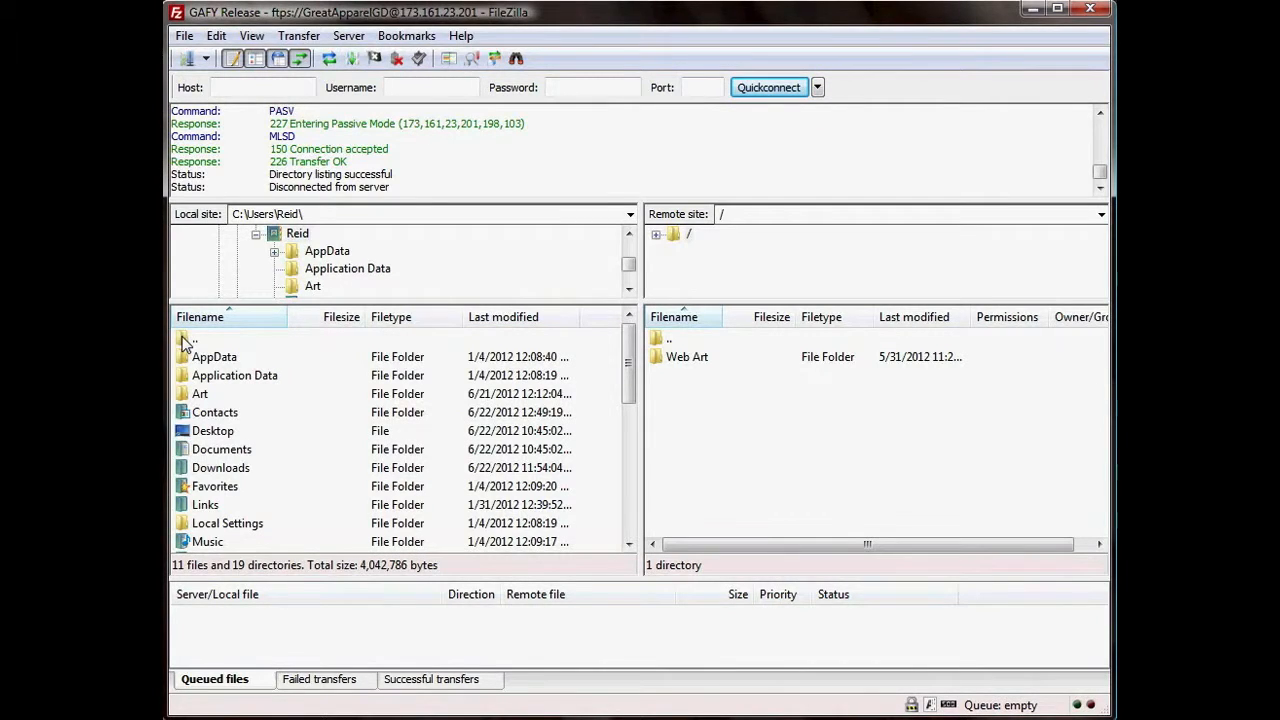
{"action": "double_click", "coordinate": [200, 394]}
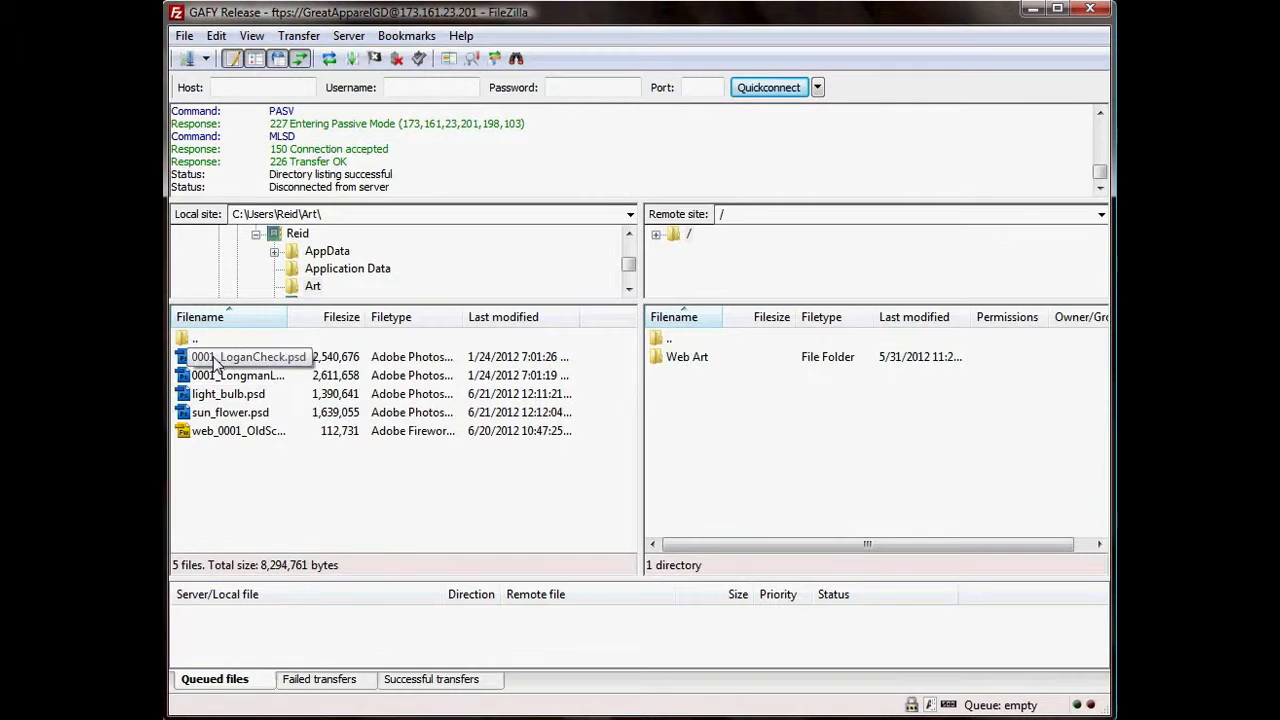
{"action": "left_click_drag", "start_coordinate": [212, 358], "coordinate": [697, 397]}
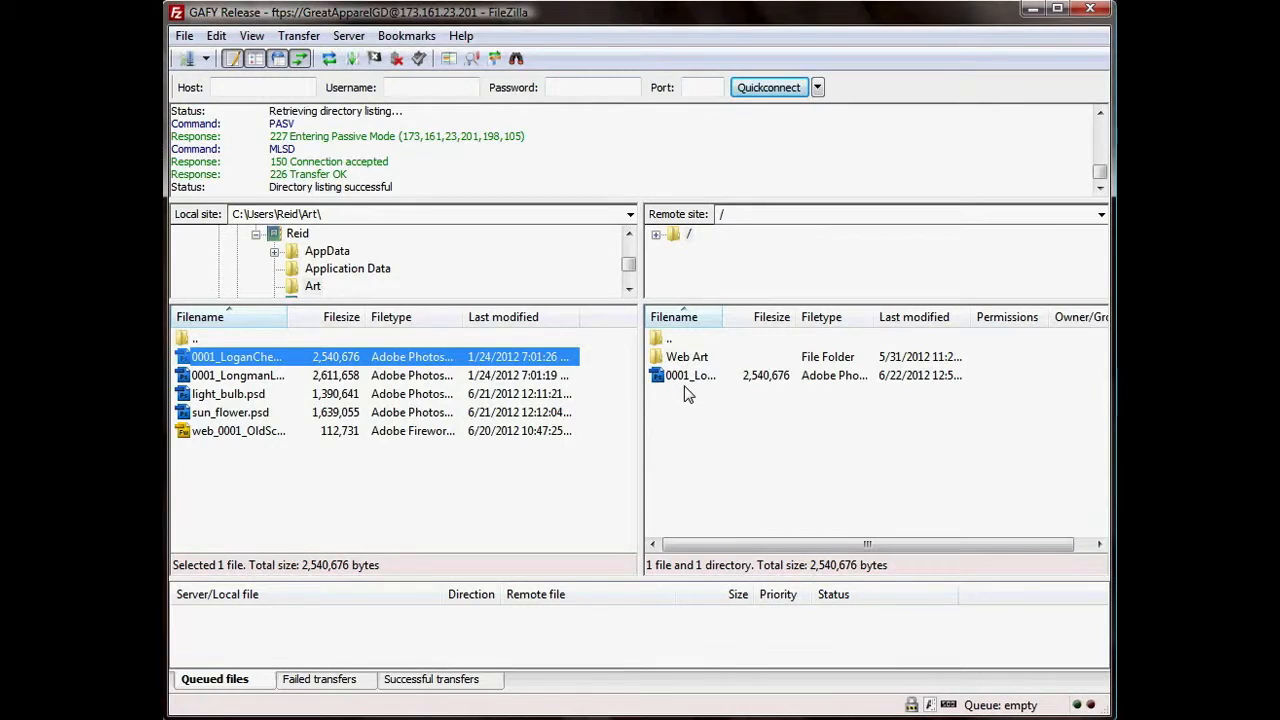
Step: Select the second PSD, light_bulb.psd and sun_flower.psd, and upload all three
{"action": "left_click", "coordinate": [268, 379]}
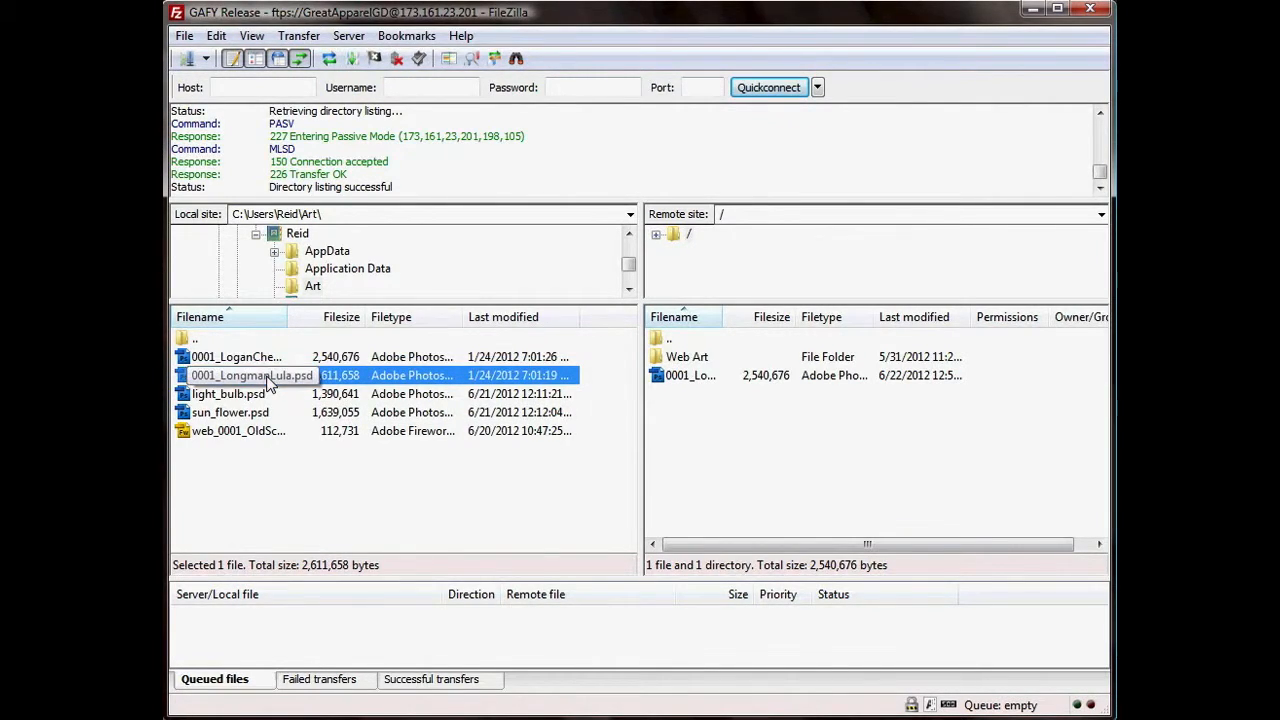
{"action": "left_click", "coordinate": [252, 397], "text": "ctrl"}
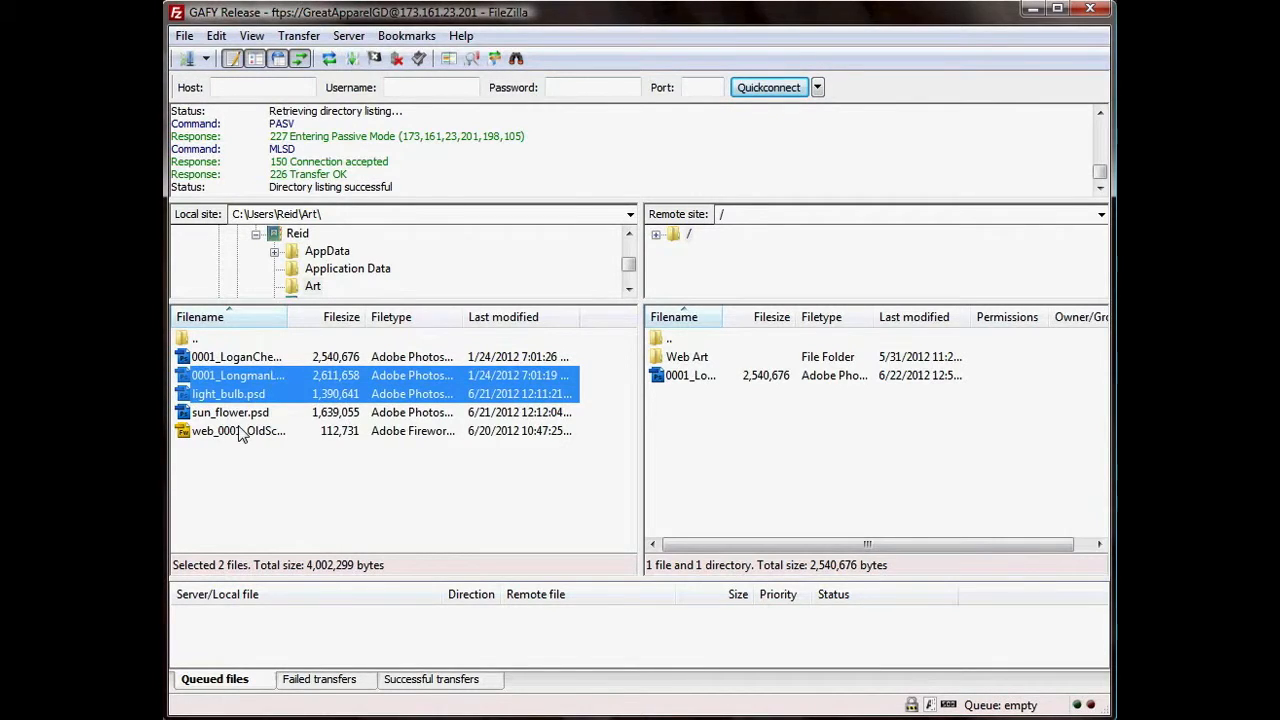
{"action": "left_click", "coordinate": [238, 418], "text": "ctrl"}
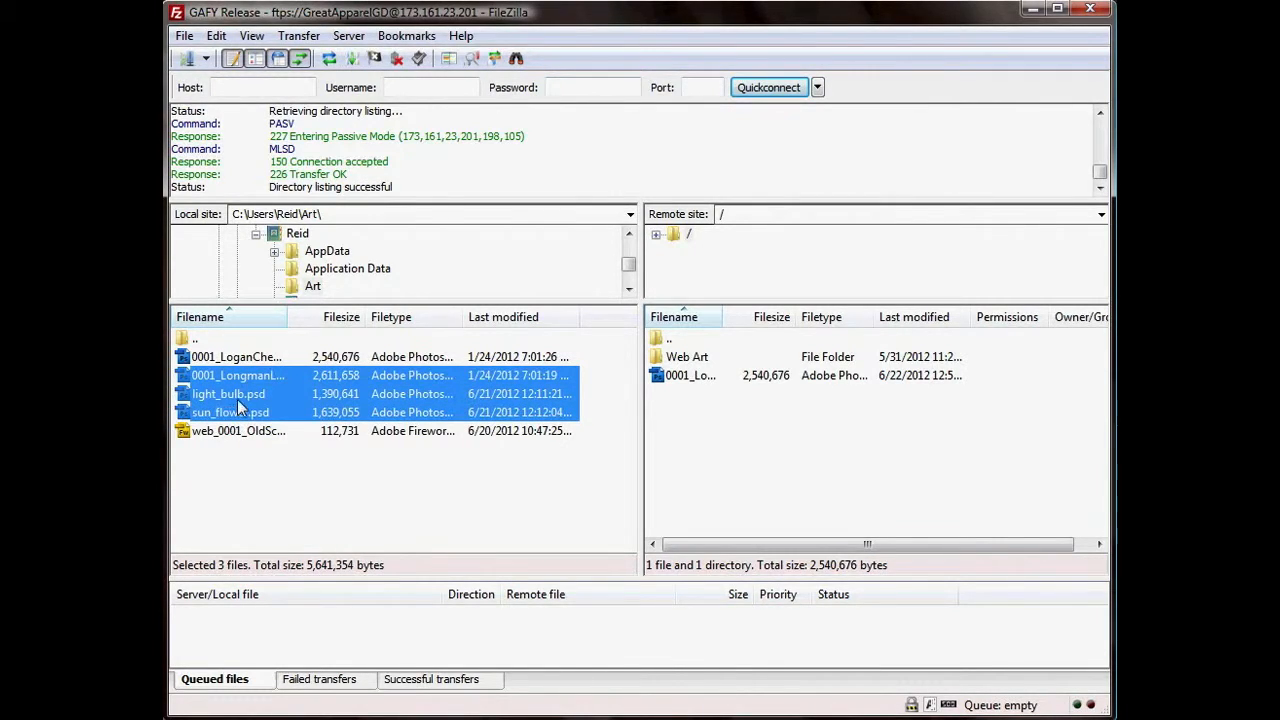
{"action": "right_click", "coordinate": [239, 381]}
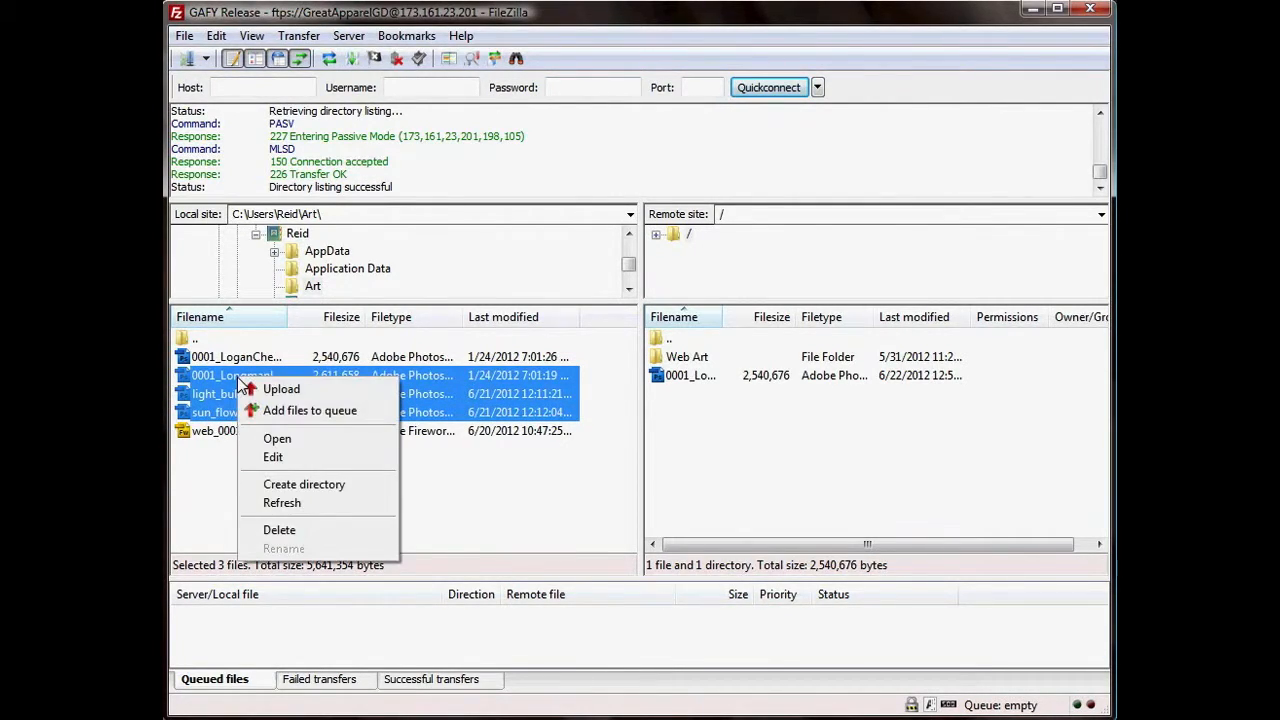
{"action": "left_click", "coordinate": [262, 392]}
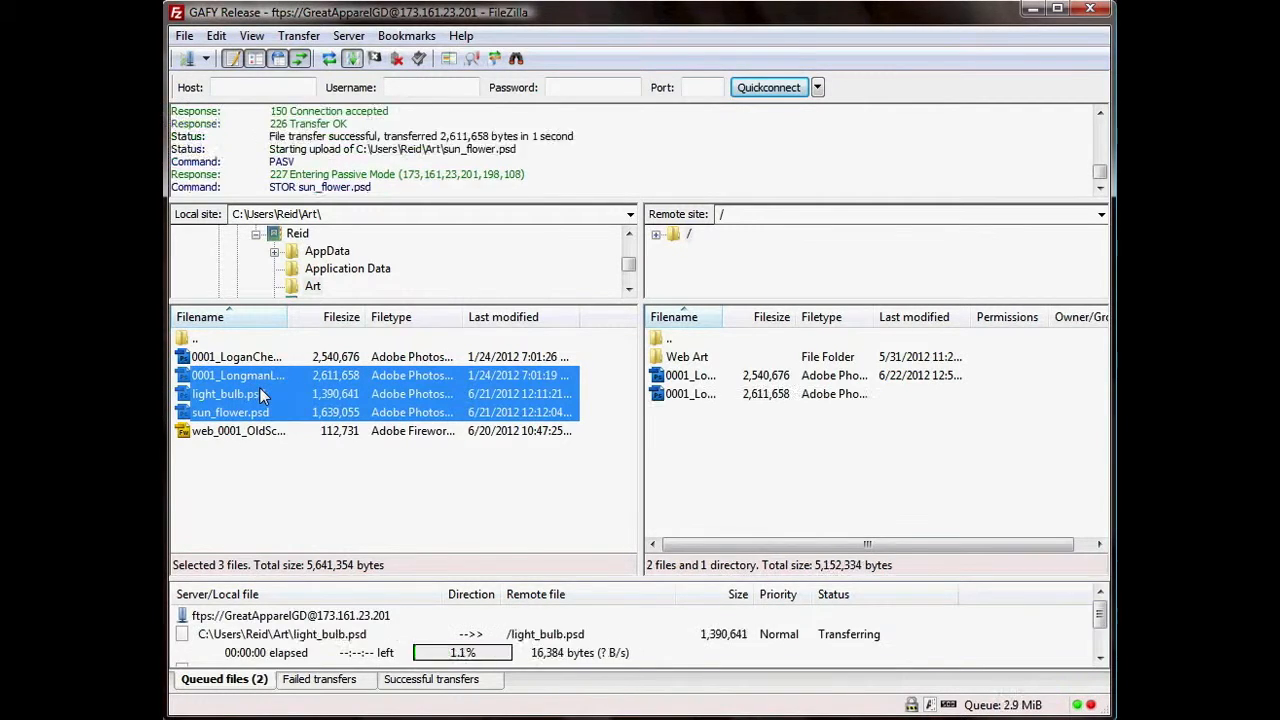